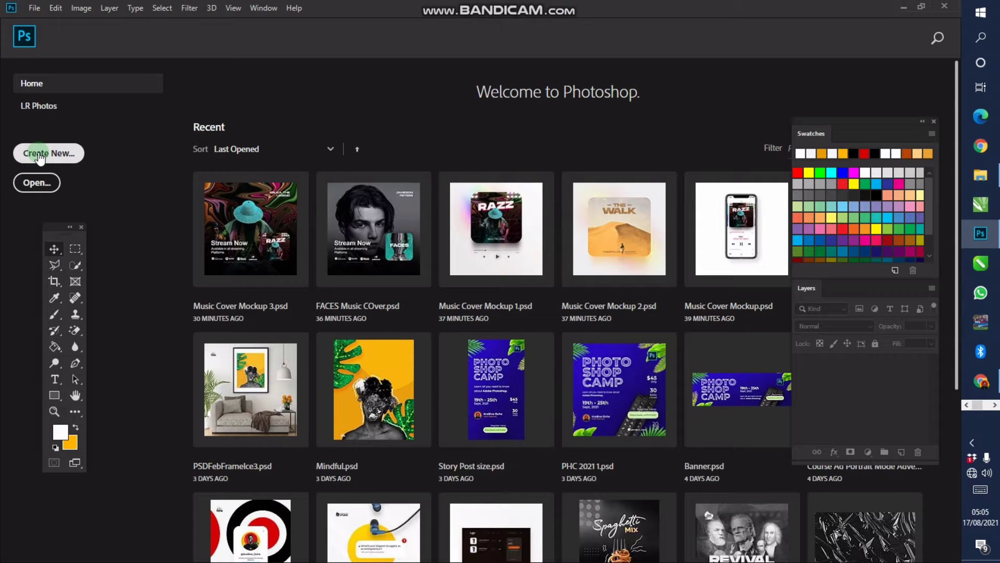
# Step: Create a new blank document with width 1080 px, height 1080 px and resolution 300 ppi
pyautogui.click(41, 156)
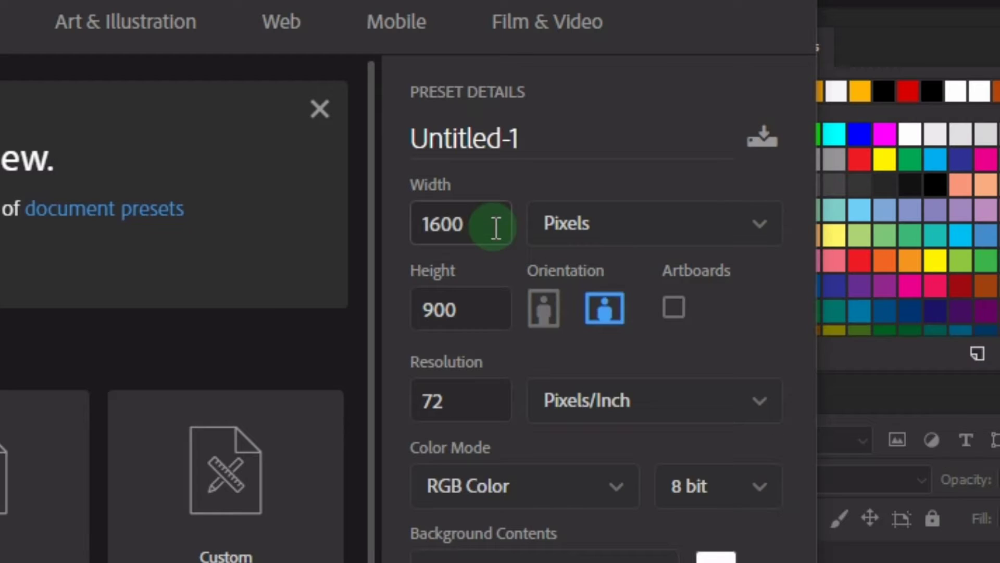
pyautogui.click(465, 226)
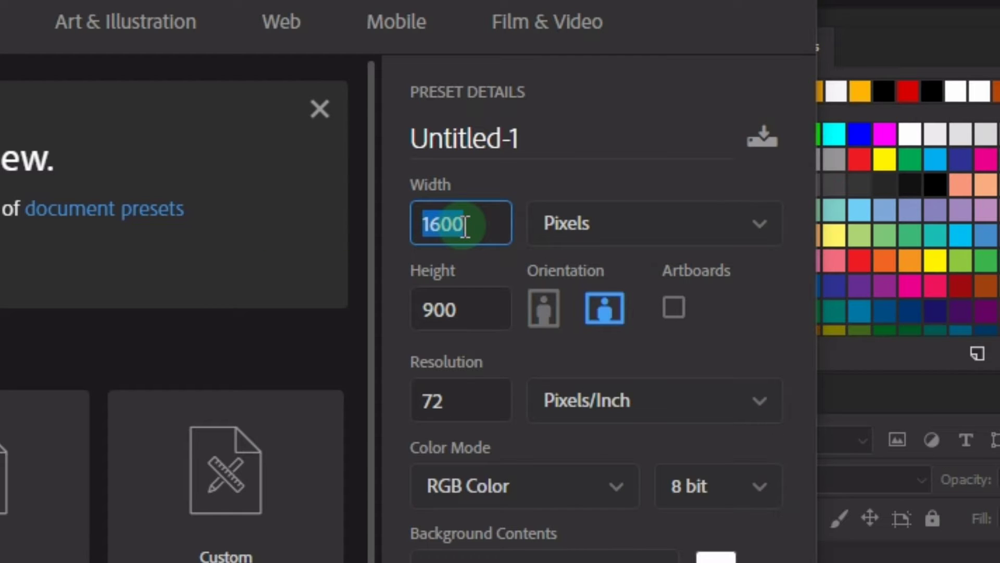
pyautogui.write('10')
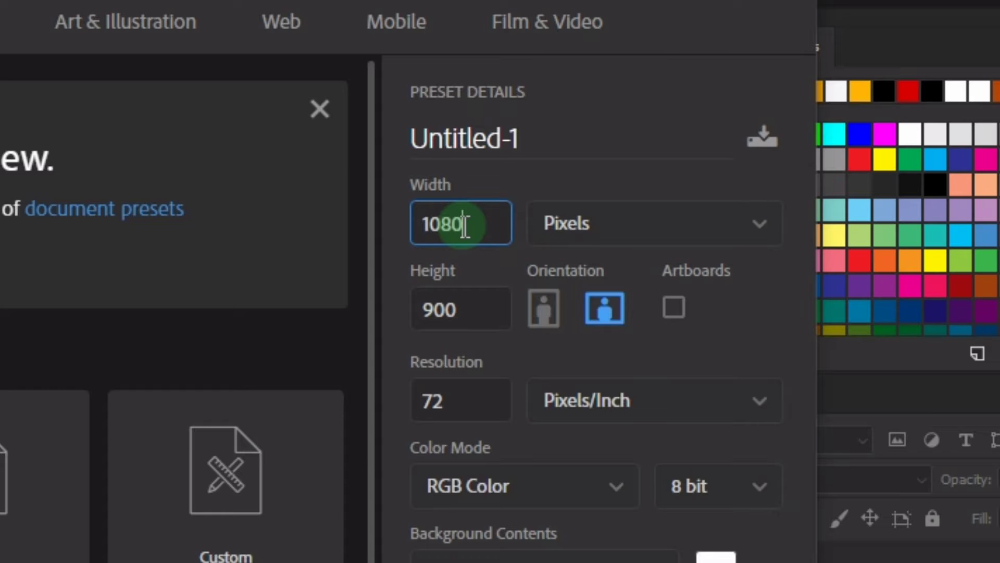
pyautogui.click(474, 326)
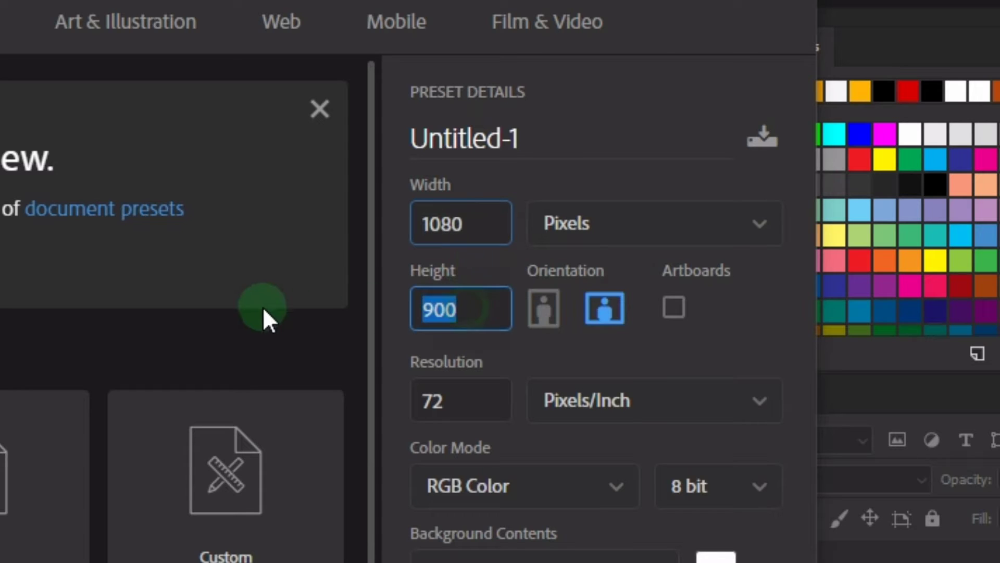
pyautogui.write('108')
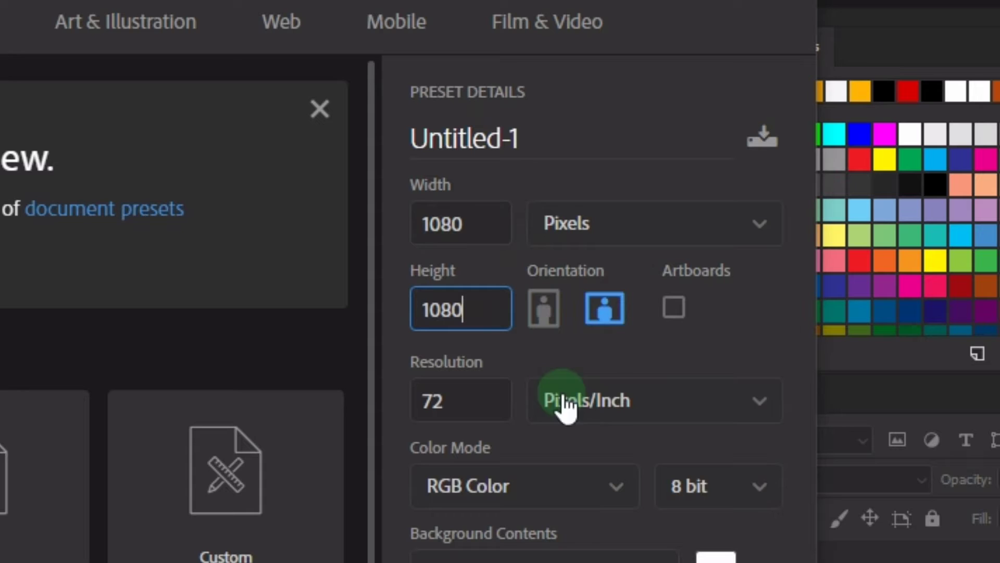
pyautogui.click(438, 403)
pyautogui.write('3')
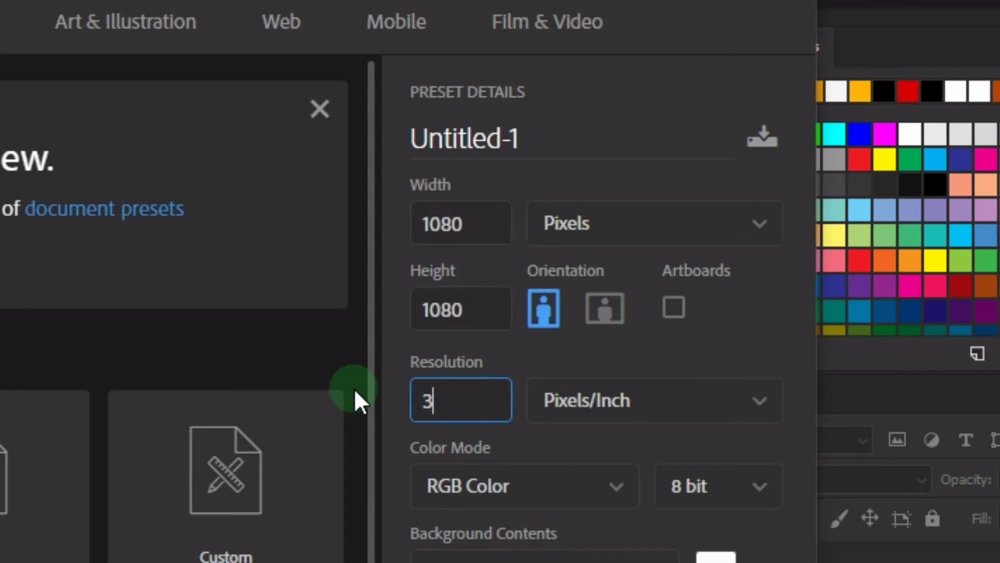
pyautogui.write('00')
pyautogui.press('Return')
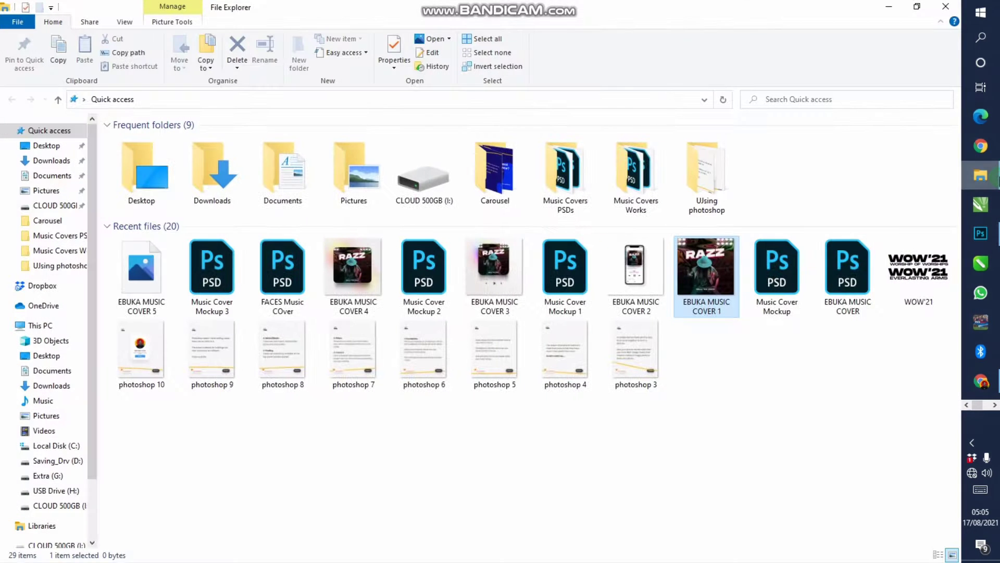
# Step: In File Explorer, browse to CLOUD 500GB > Kre8ive Files > Documents Main > bckg images > Abstract bckg and drag an image toward Photoshop
pyautogui.click(980, 175)
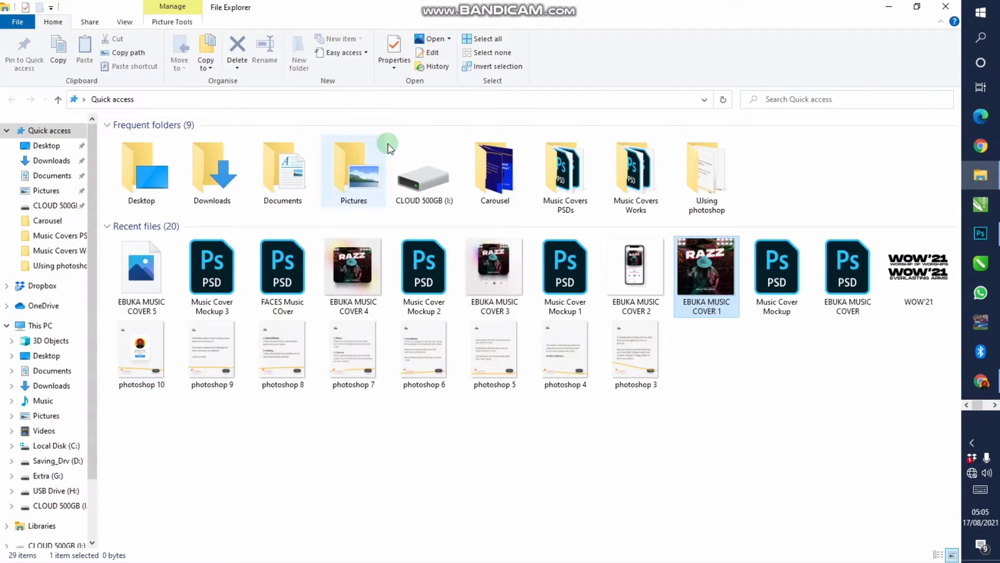
pyautogui.click(54, 505)
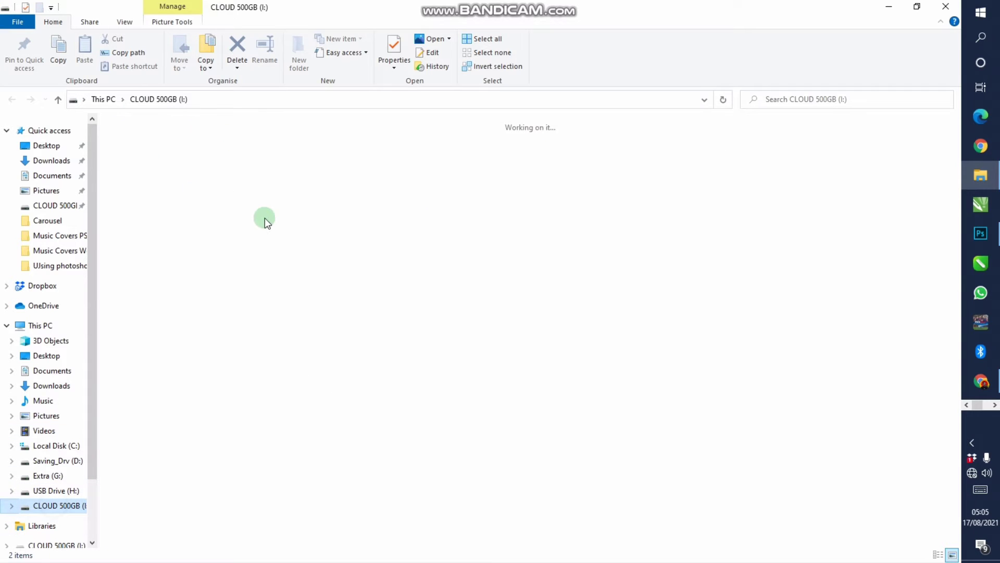
pyautogui.doubleClick(156, 155)
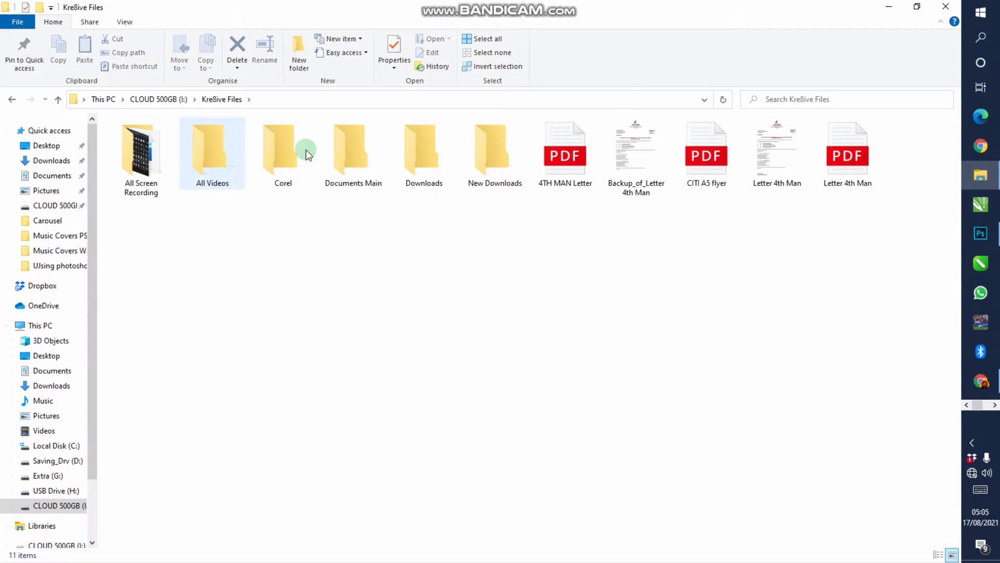
pyautogui.doubleClick(343, 160)
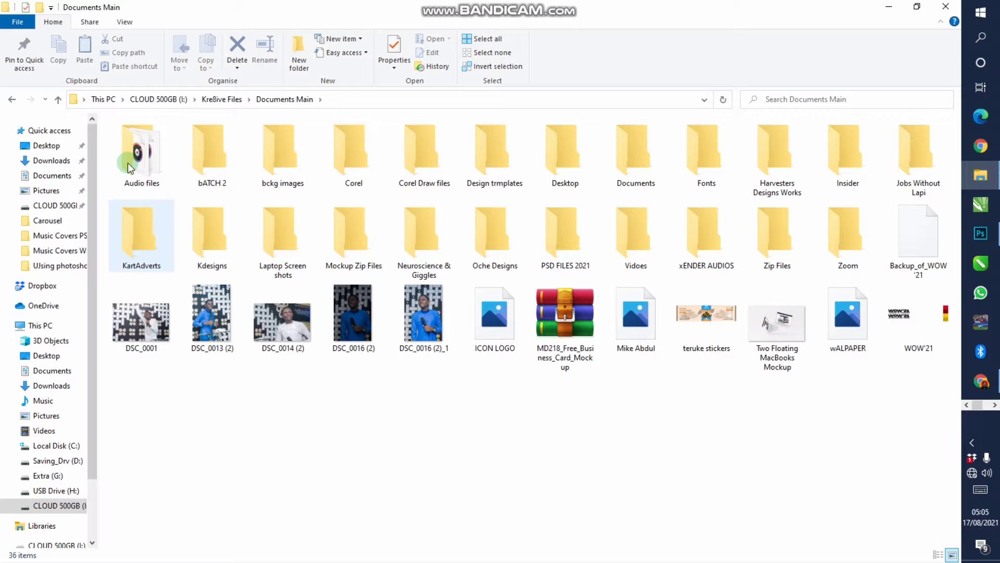
pyautogui.doubleClick(265, 166)
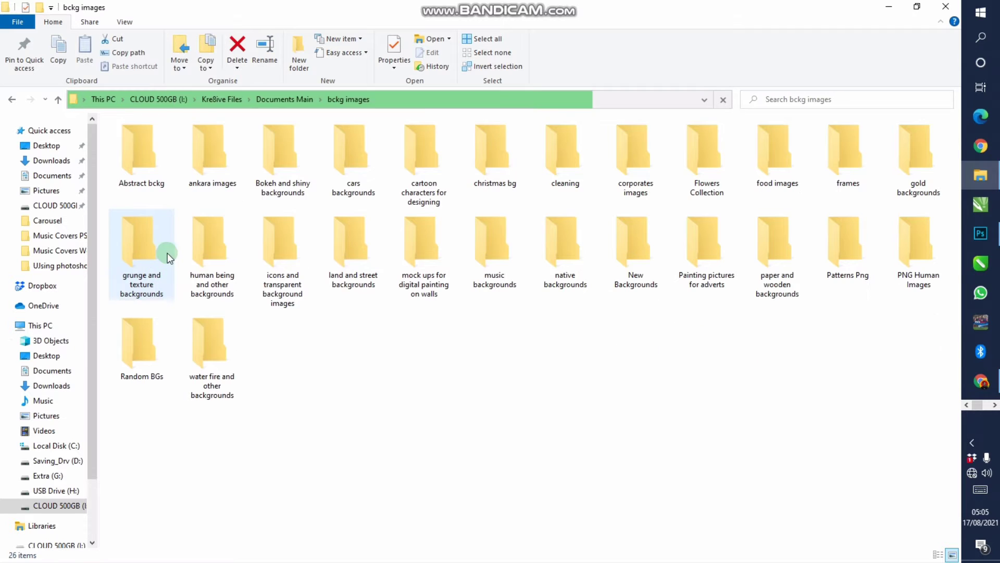
pyautogui.doubleClick(144, 157)
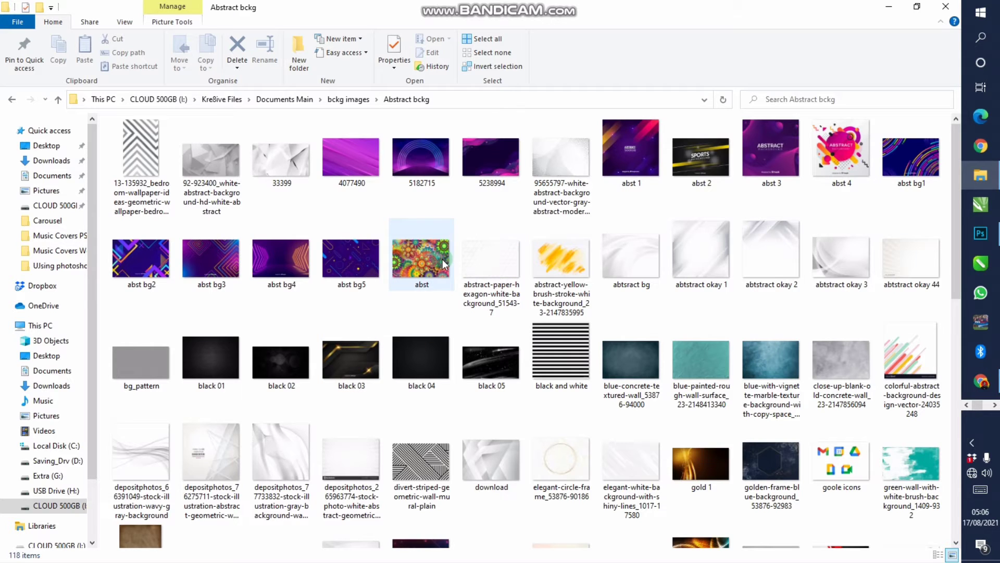
pyautogui.moveTo(421, 258)
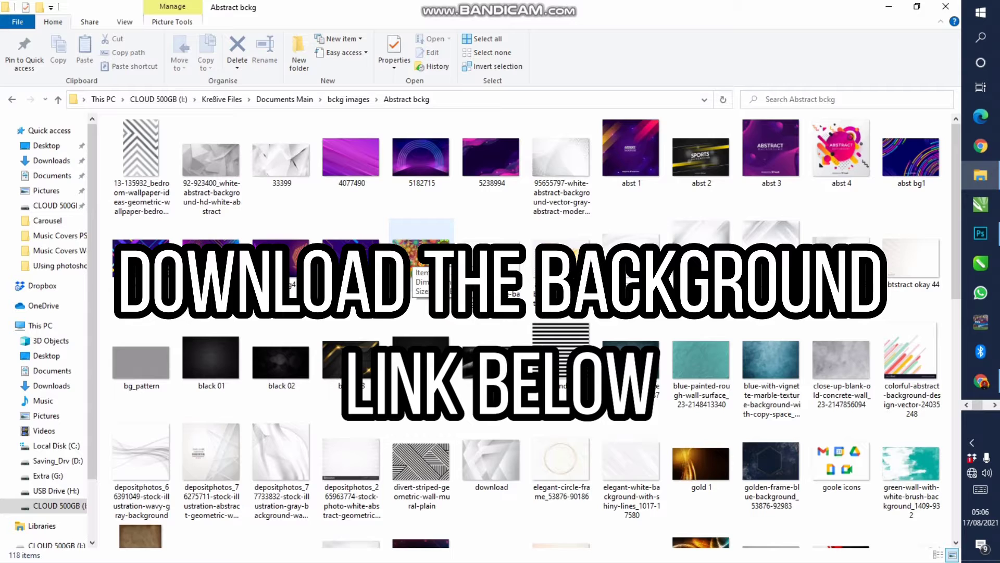
pyautogui.moveTo(416, 250); pyautogui.dragTo(924, 233)
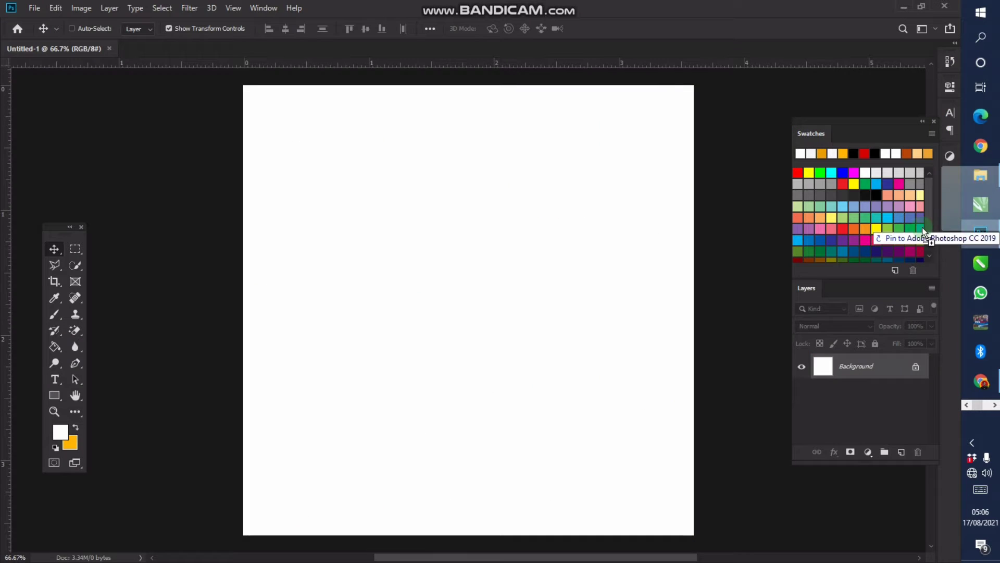
# Step: Drop the abstract image onto the canvas, enlarge it to fill the square, and show rulers
pyautogui.moveTo(924, 232); pyautogui.dragTo(471, 274)
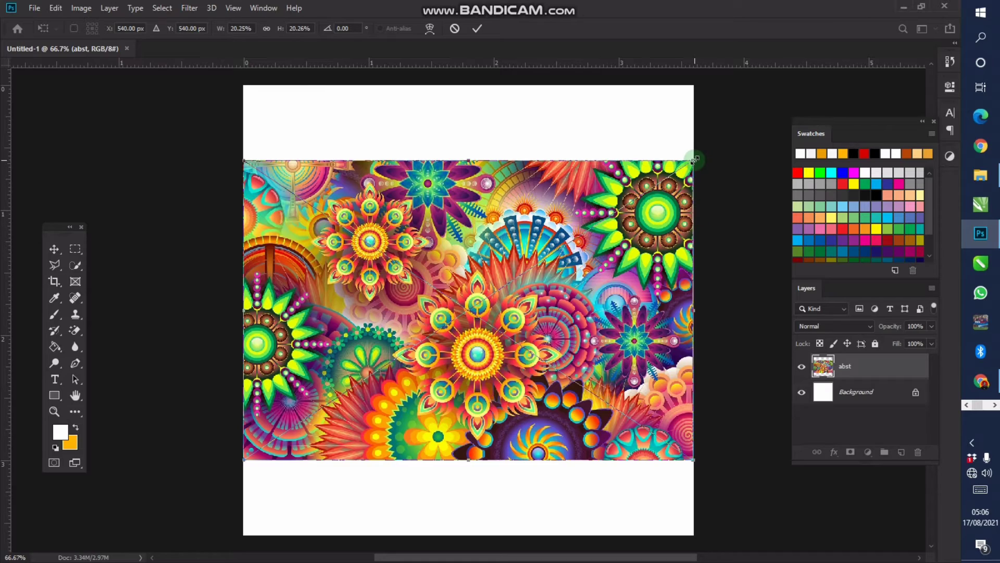
pyautogui.moveTo(695, 159); pyautogui.dragTo(798, 69)
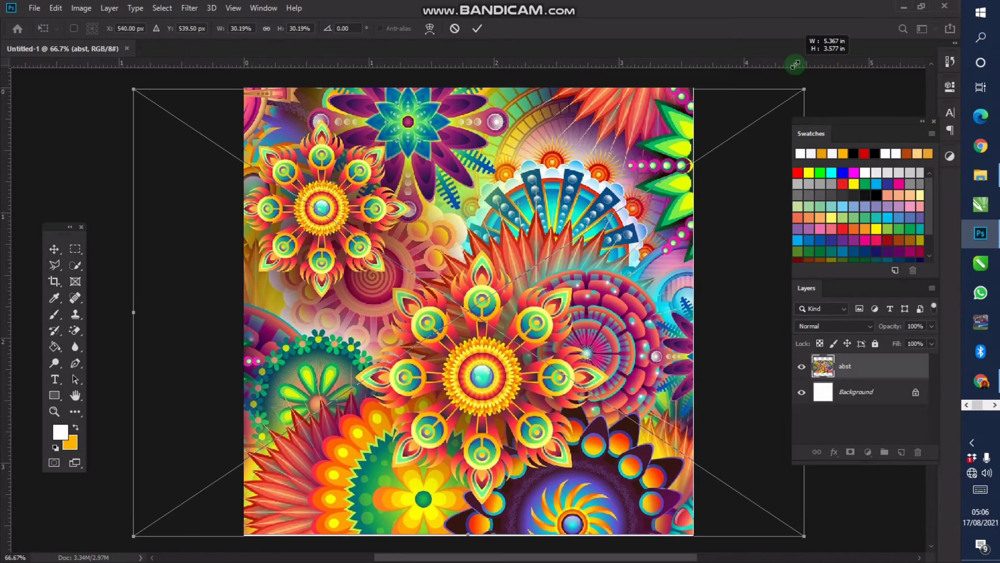
pyautogui.moveTo(799, 69); pyautogui.dragTo(810, 62)
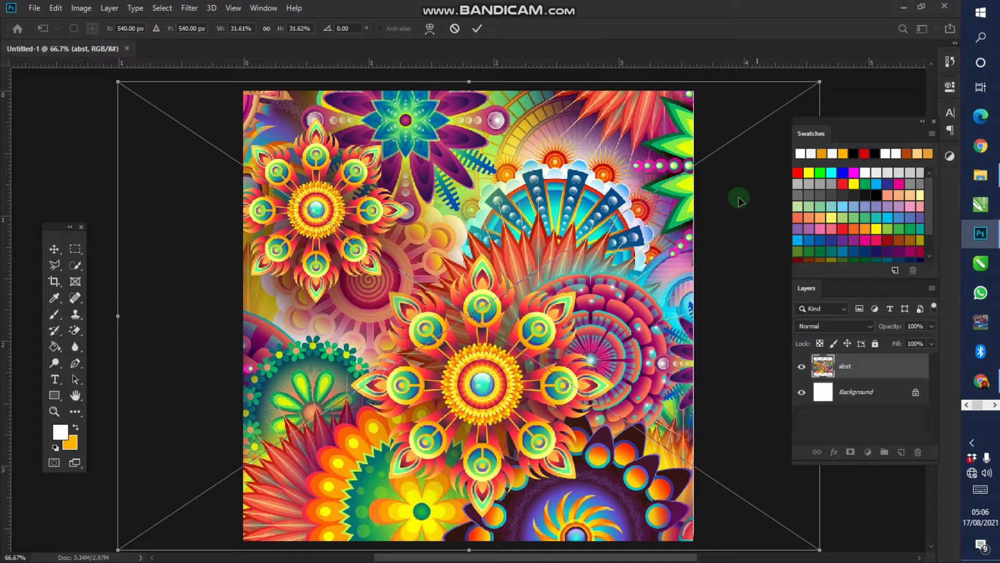
pyautogui.press('Return')
pyautogui.scroll(-2, 399, 386)
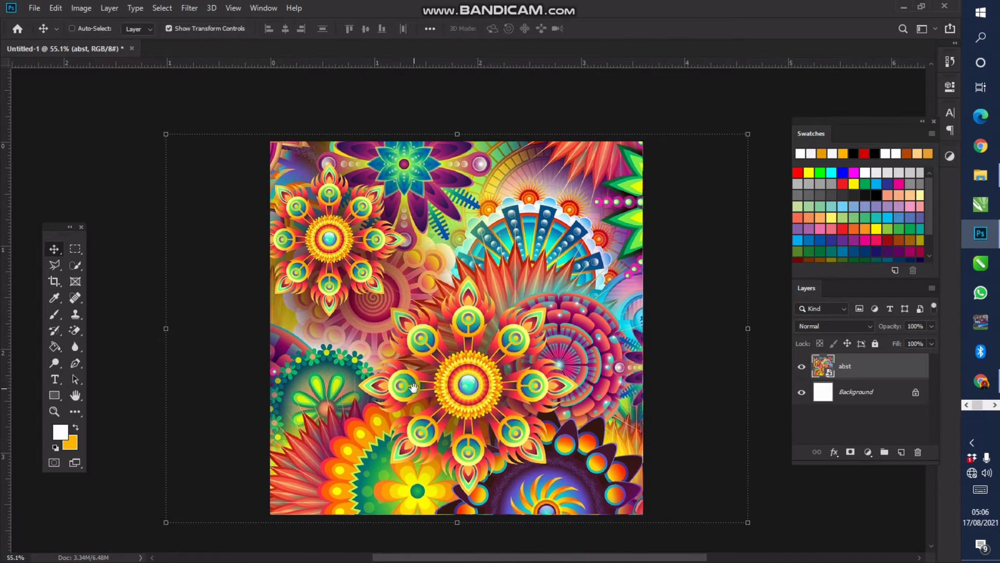
pyautogui.moveTo(409, 380); pyautogui.dragTo(400, 359)
pyautogui.hotkey('ctrl', 'r')
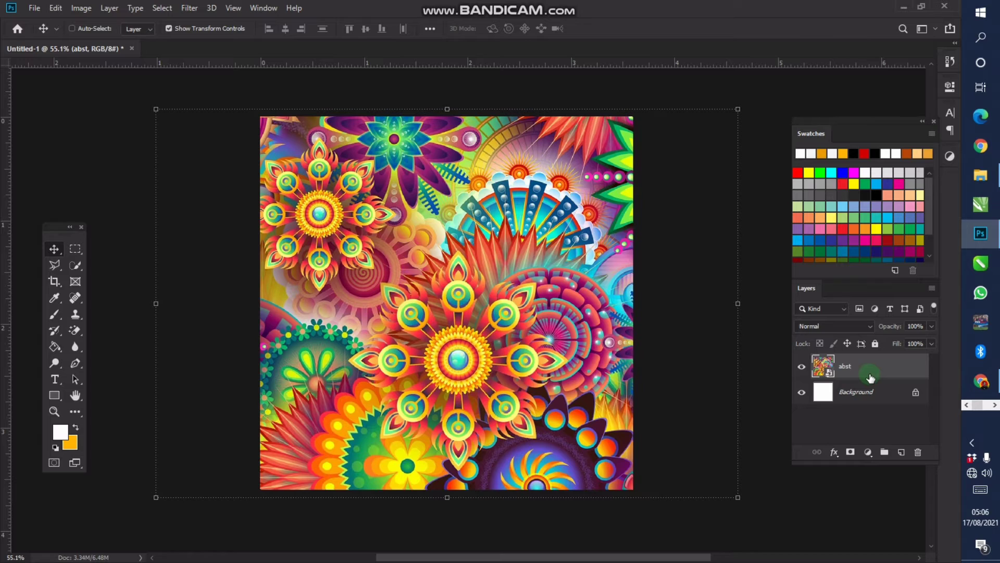
# Step: Duplicate the abst layer and convert abst copy to a smart object
pyautogui.hotkey('ctrl', 'j')
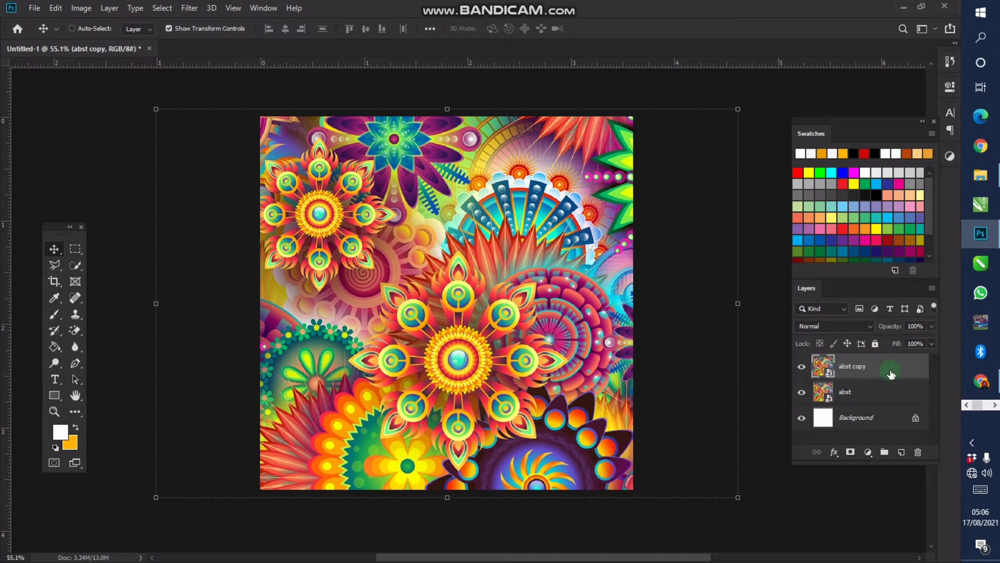
pyautogui.rightClick(891, 371)
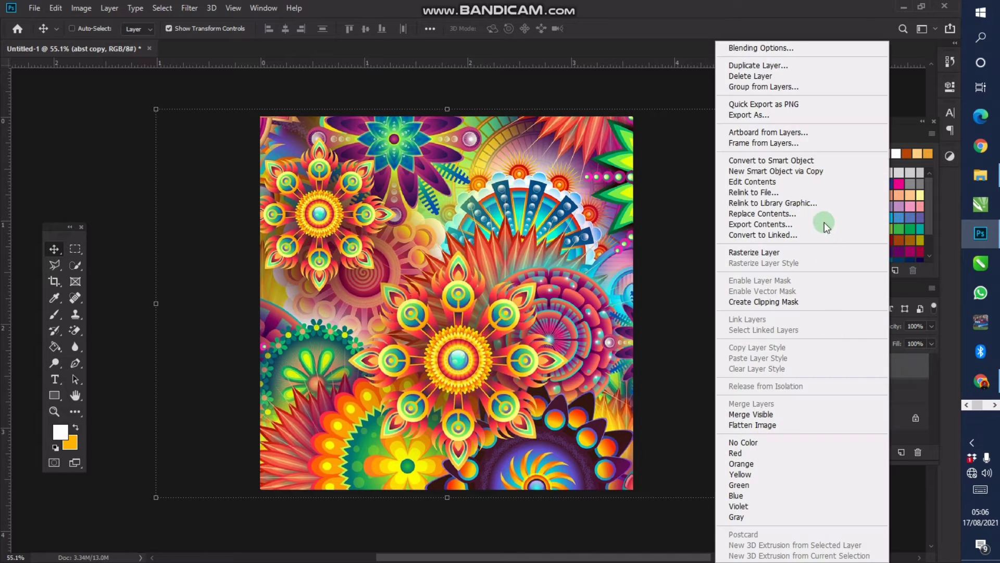
pyautogui.click(633, 295)
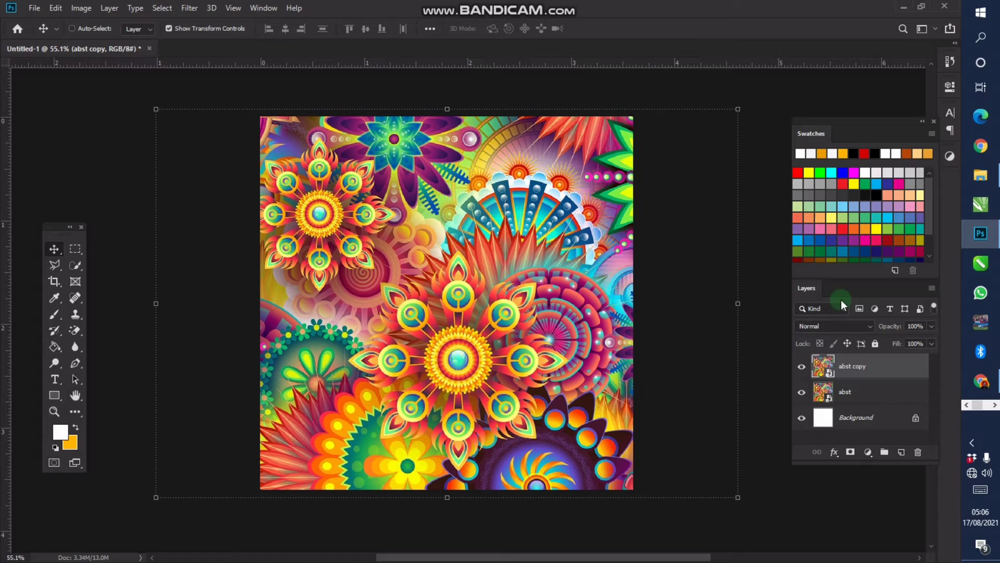
# Step: Open the smart object's contents and rasterize the layer inside
pyautogui.doubleClick(819, 370)
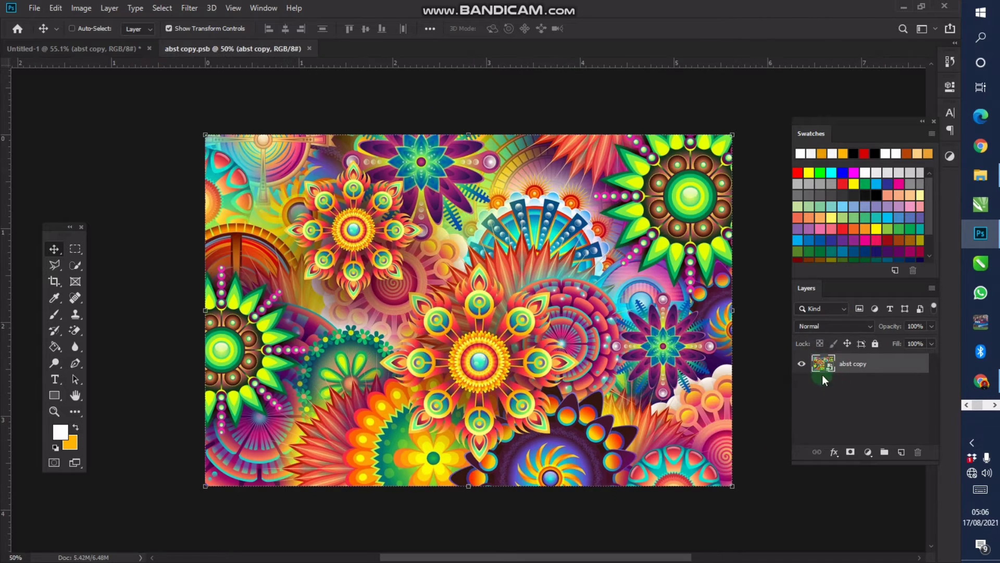
pyautogui.rightClick(869, 369)
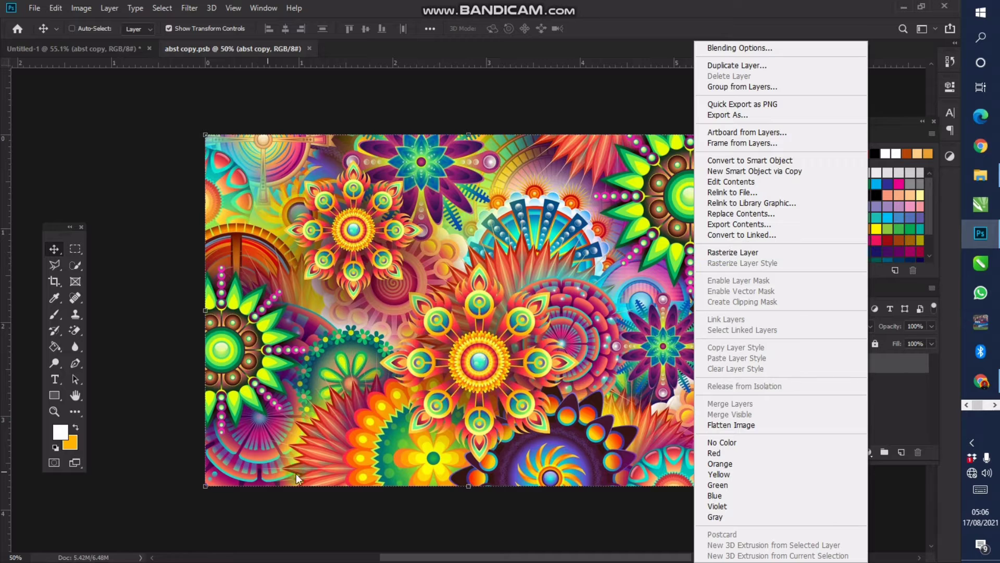
pyautogui.click(745, 252)
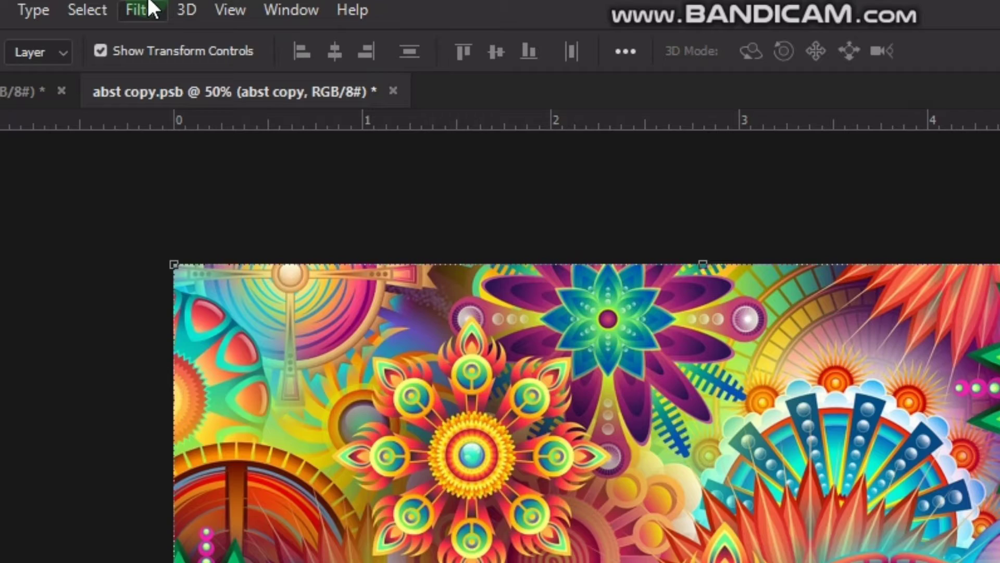
# Step: Open Filter > Liquify and shrink the Forward Warp brush to size 250
pyautogui.click(192, 8)
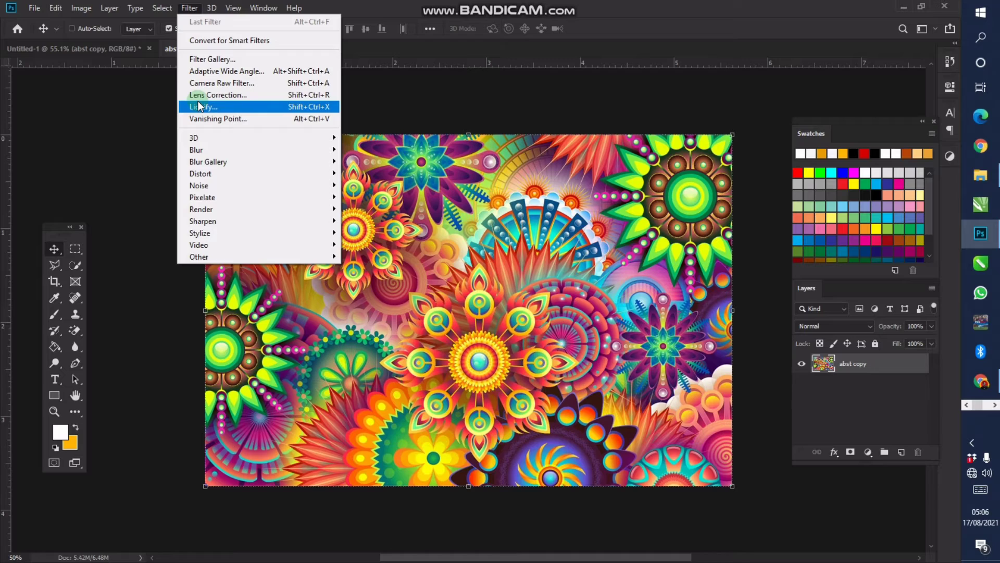
pyautogui.click(198, 101)
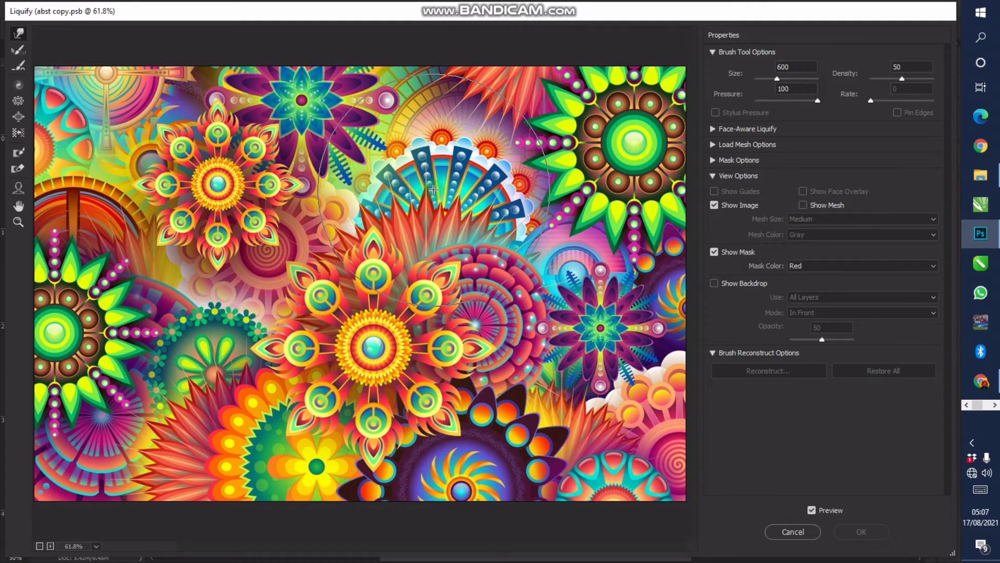
pyautogui.press('[')
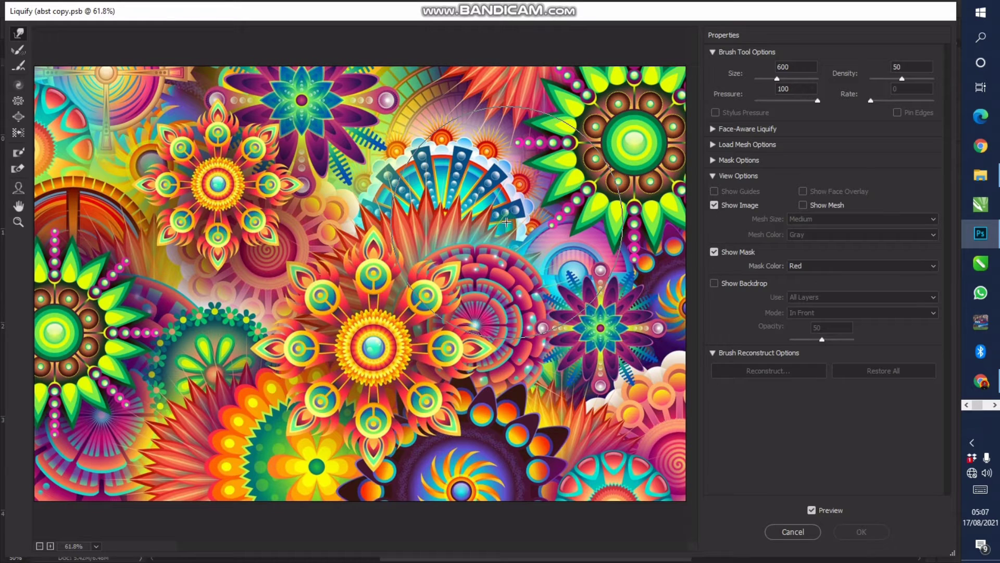
pyautogui.press('[')
pyautogui.press('[')
pyautogui.press('[')
pyautogui.press('[')
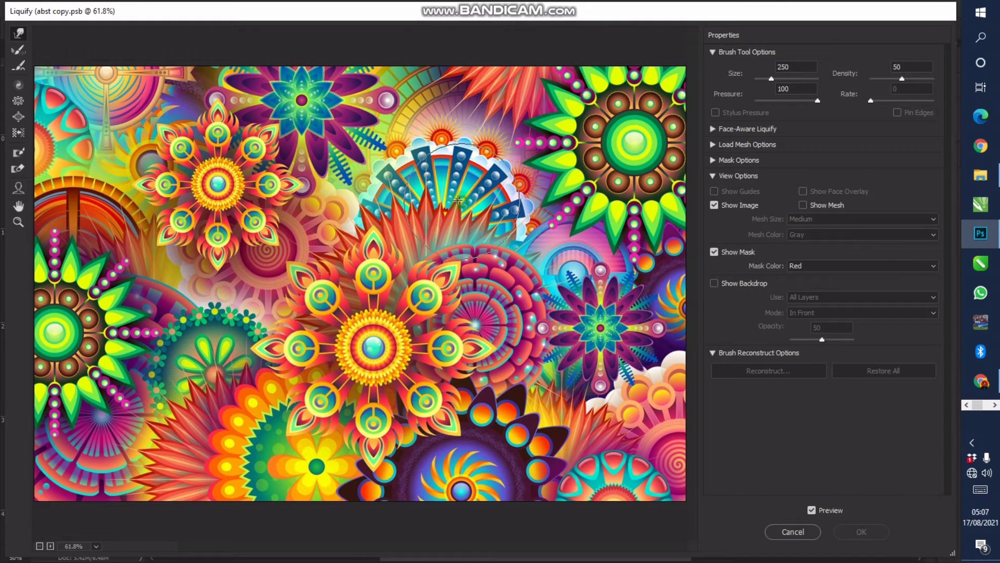
# Step: Warp the central, upper-right, bottom-right, yellow and upper-left flowers into swirling streaks
pyautogui.moveTo(458, 200)
pyautogui.mouseDown()
pyautogui.moveTo(198, 387)
pyautogui.moveTo(139, 443)
pyautogui.moveTo(165, 485)
pyautogui.mouseUp()
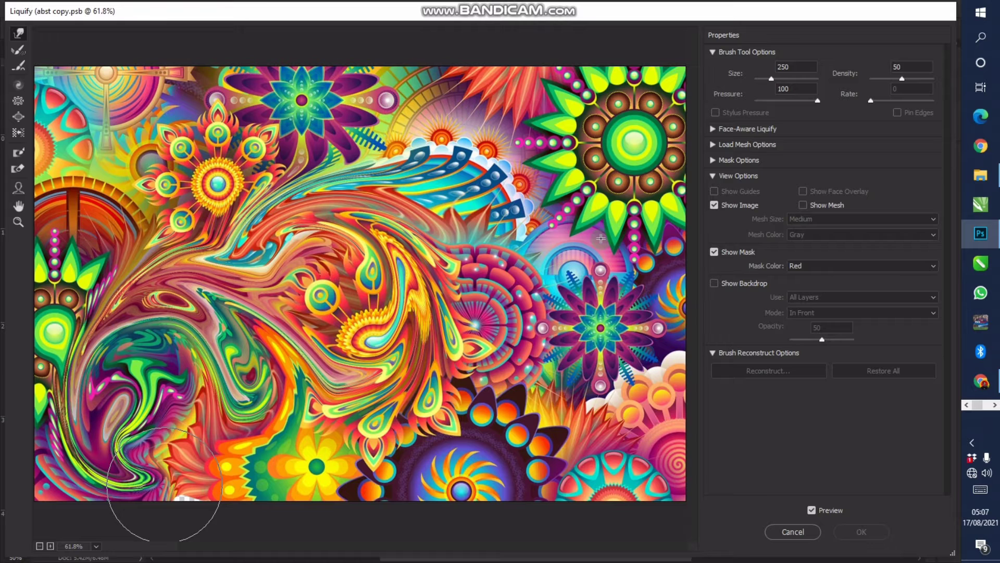
pyautogui.moveTo(596, 157)
pyautogui.mouseDown()
pyautogui.moveTo(437, 285)
pyautogui.moveTo(400, 475)
pyautogui.moveTo(481, 511)
pyautogui.moveTo(458, 540)
pyautogui.mouseUp()
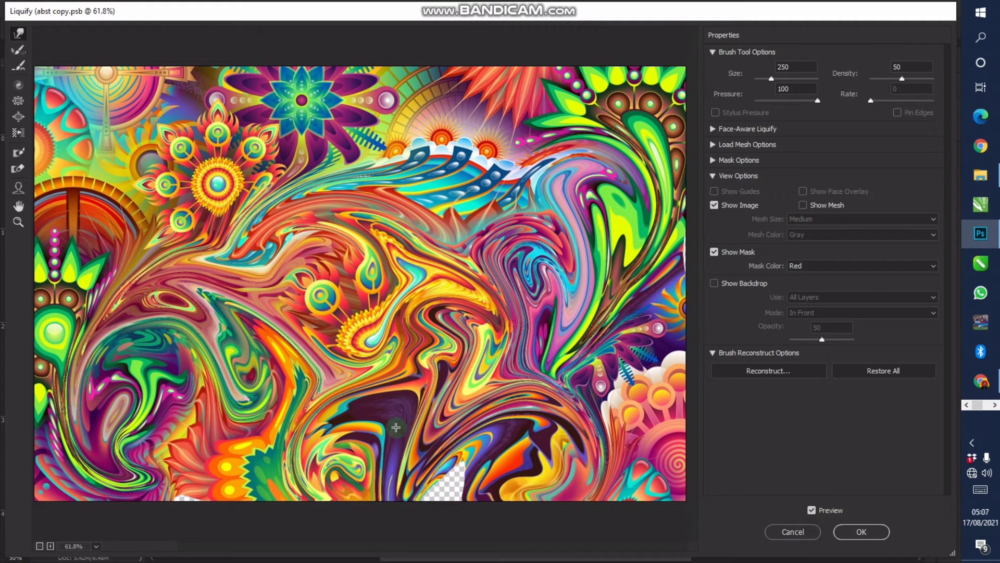
pyautogui.moveTo(458, 540)
pyautogui.mouseDown()
pyautogui.moveTo(670, 421)
pyautogui.moveTo(612, 384)
pyautogui.mouseUp()
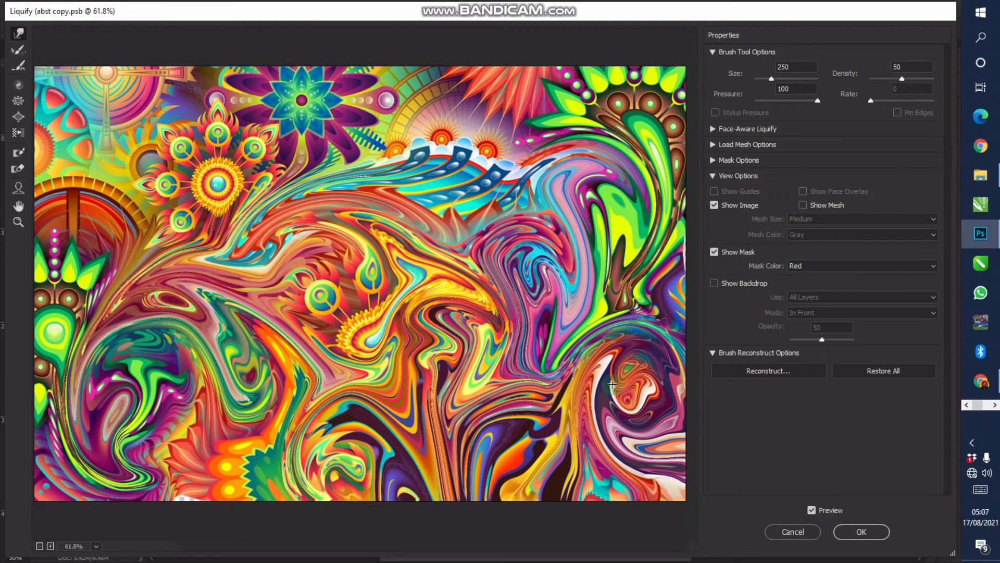
pyautogui.moveTo(357, 295)
pyautogui.mouseDown()
pyautogui.moveTo(286, 361)
pyautogui.moveTo(96, 219)
pyautogui.moveTo(40, 395)
pyautogui.mouseUp()
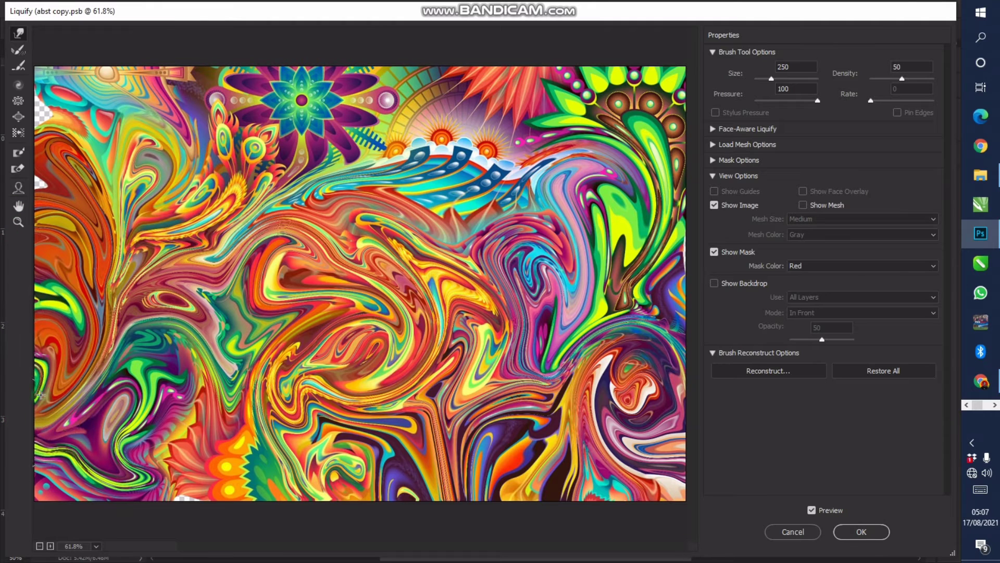
pyautogui.moveTo(81, 198); pyautogui.dragTo(3, 74)
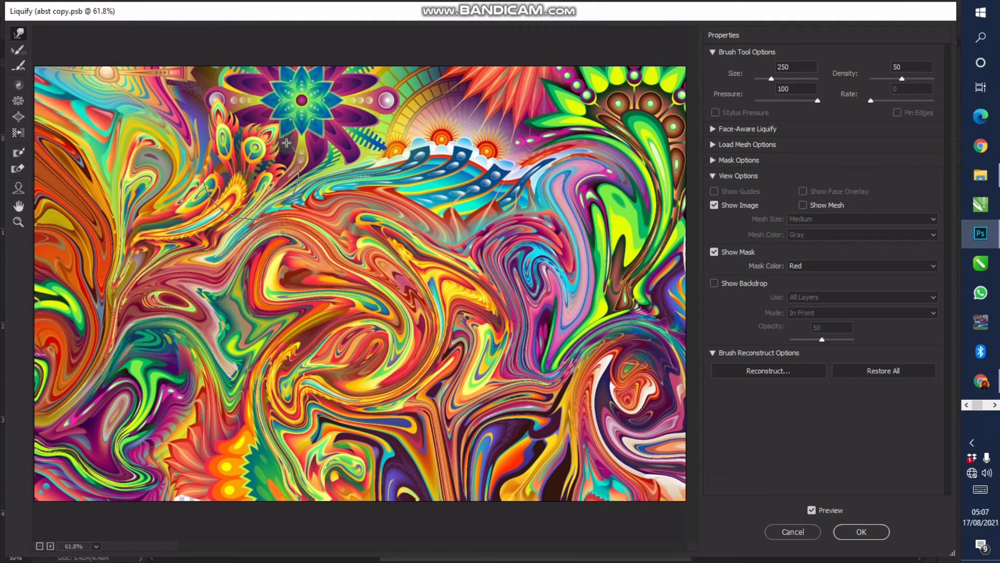
pyautogui.moveTo(287, 142)
pyautogui.mouseDown()
pyautogui.moveTo(234, 162)
pyautogui.moveTo(384, 159)
pyautogui.moveTo(537, 208)
pyautogui.moveTo(599, 187)
pyautogui.moveTo(643, 139)
pyautogui.moveTo(552, 136)
pyautogui.mouseUp()
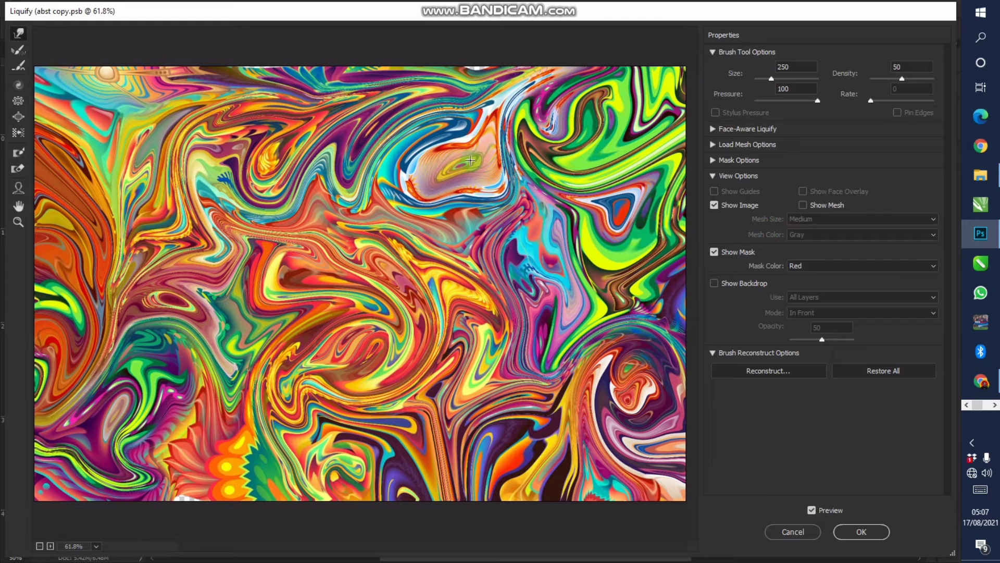
# Step: Swirl the top and top-left areas, undo a lower-left streak, smear the bottom middle, and apply Liquify
pyautogui.moveTo(470, 156); pyautogui.dragTo(489, 49)
pyautogui.moveTo(119, 112)
pyautogui.mouseDown()
pyautogui.moveTo(88, 156)
pyautogui.moveTo(120, 57)
pyautogui.moveTo(198, 130)
pyautogui.moveTo(204, 63)
pyautogui.moveTo(214, 224)
pyautogui.mouseUp()
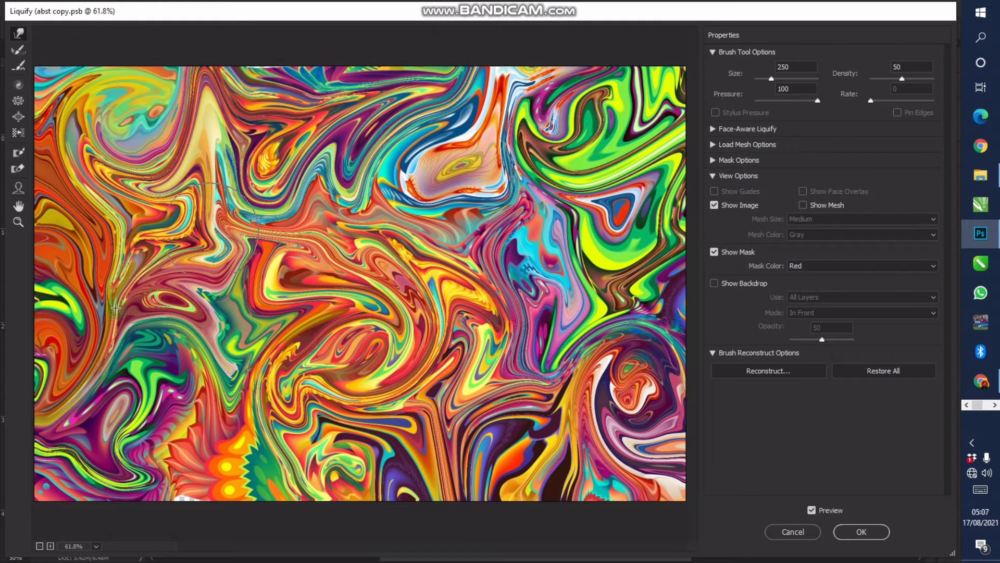
pyautogui.moveTo(271, 324)
pyautogui.mouseDown()
pyautogui.moveTo(224, 417)
pyautogui.moveTo(223, 480)
pyautogui.moveTo(212, 491)
pyautogui.moveTo(164, 487)
pyautogui.moveTo(178, 424)
pyautogui.mouseUp()
pyautogui.hotkey('ctrl', 'z')
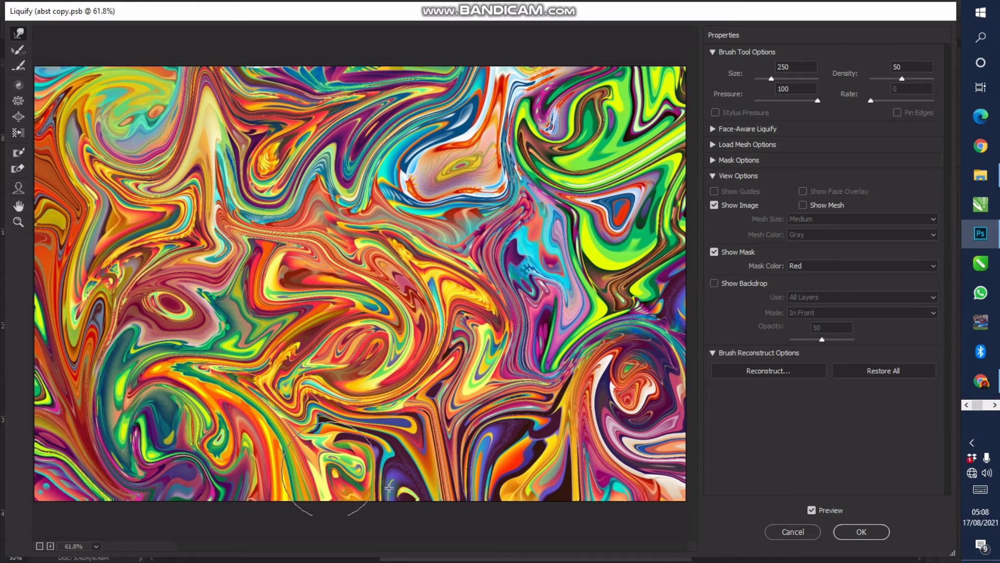
pyautogui.moveTo(389, 488); pyautogui.dragTo(507, 478)
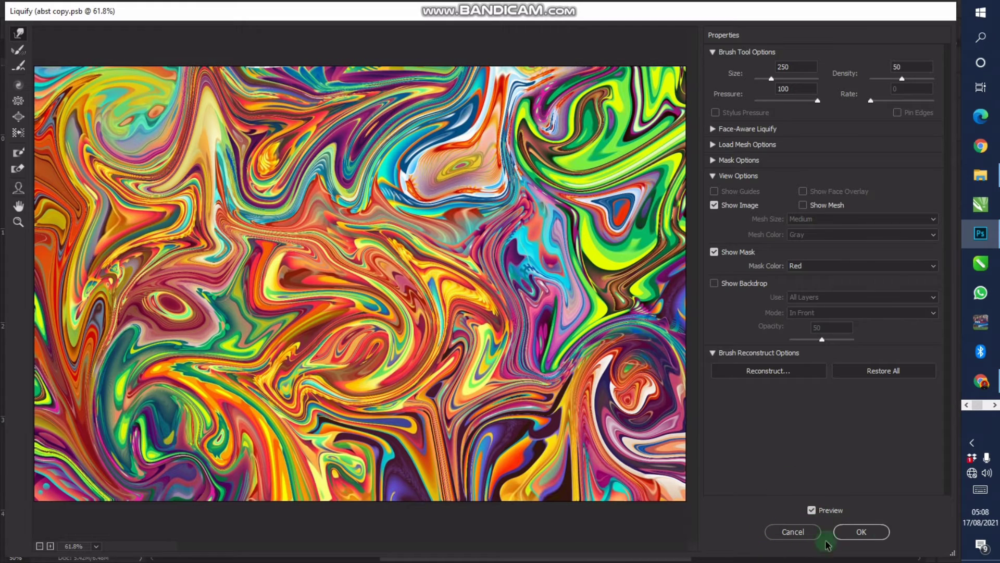
pyautogui.click(863, 534)
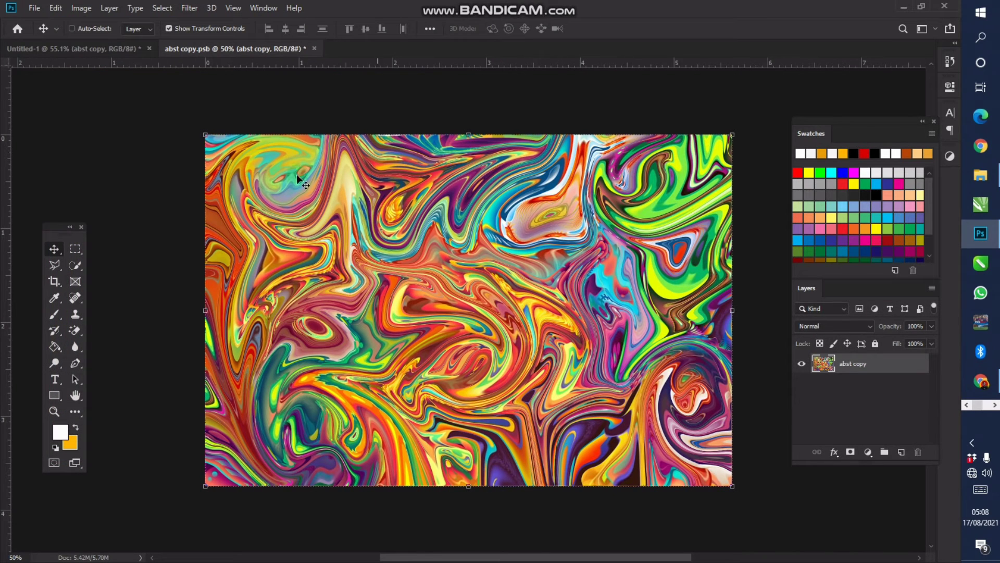
# Step: Save the smart object contents, close its tab, and toggle abst copy's visibility to compare
pyautogui.hotkey('ctrl', 's')
pyautogui.click(311, 48)
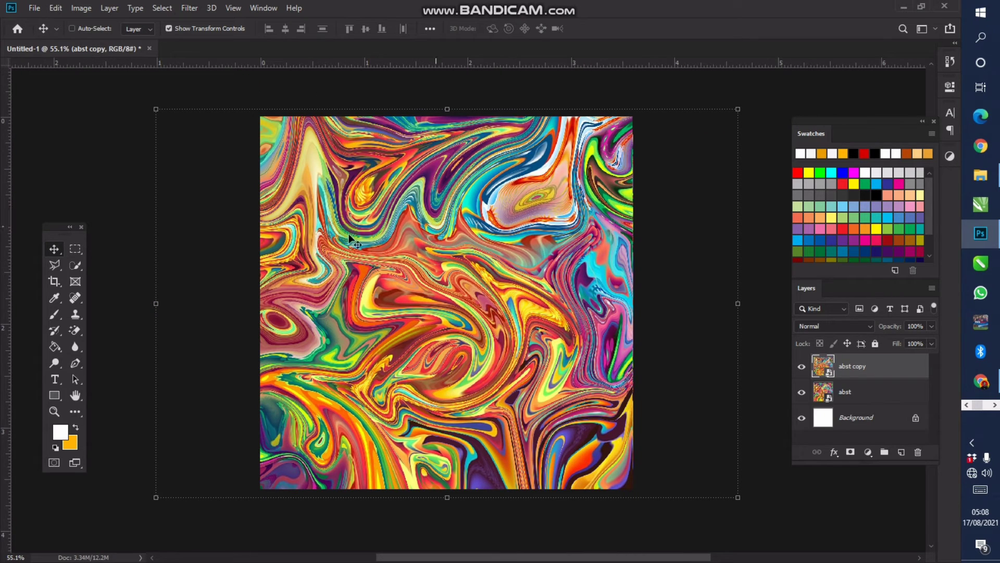
pyautogui.click(802, 366)
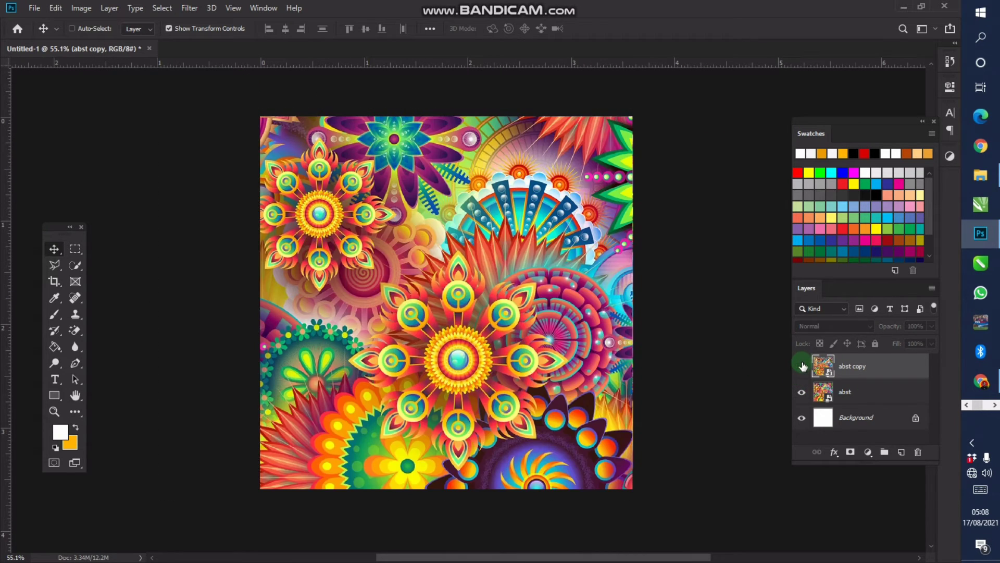
pyautogui.click(802, 366)
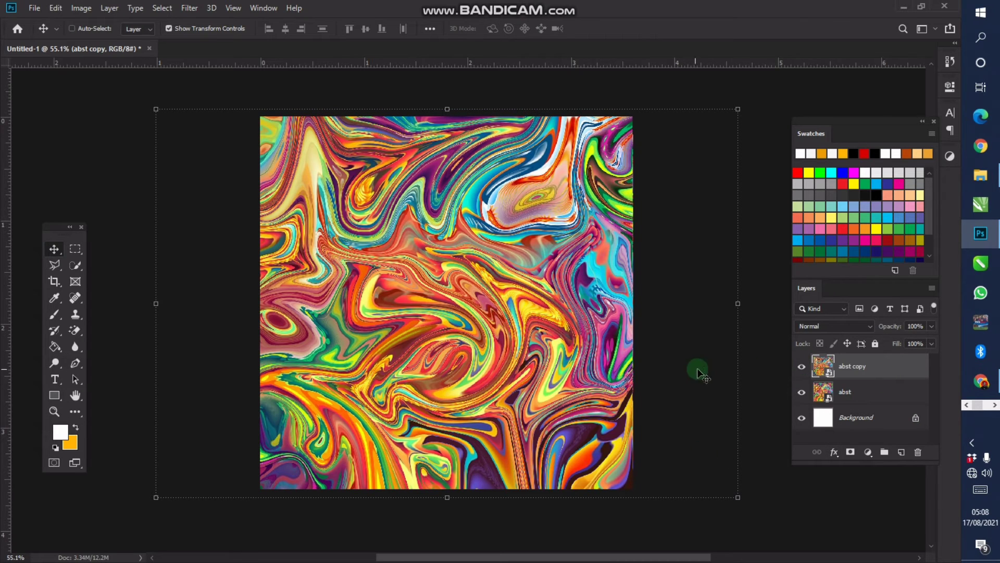
pyautogui.click(55, 380)
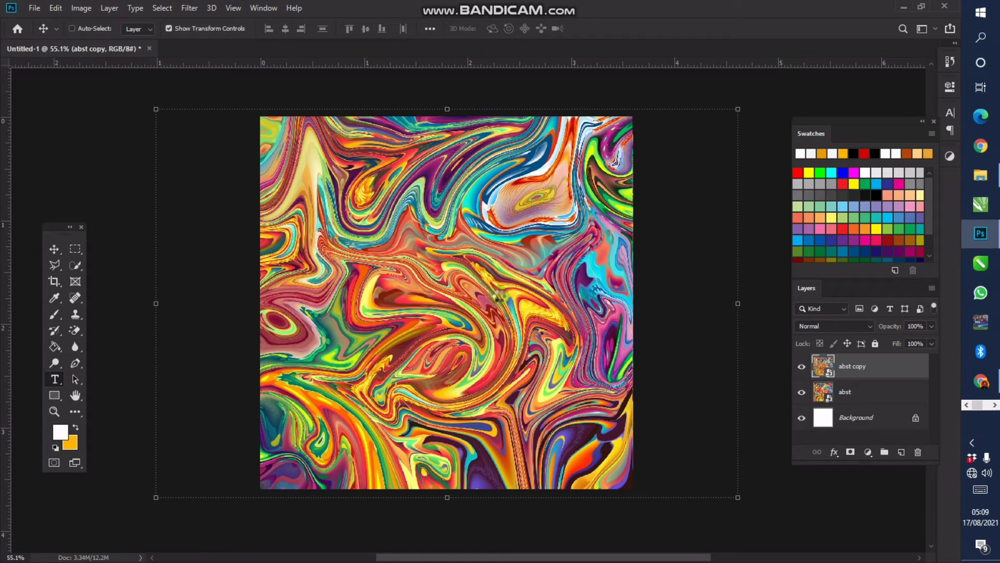
# Step: Type white 'Liquify' text on the canvas and move it to the centre
pyautogui.click(497, 297)
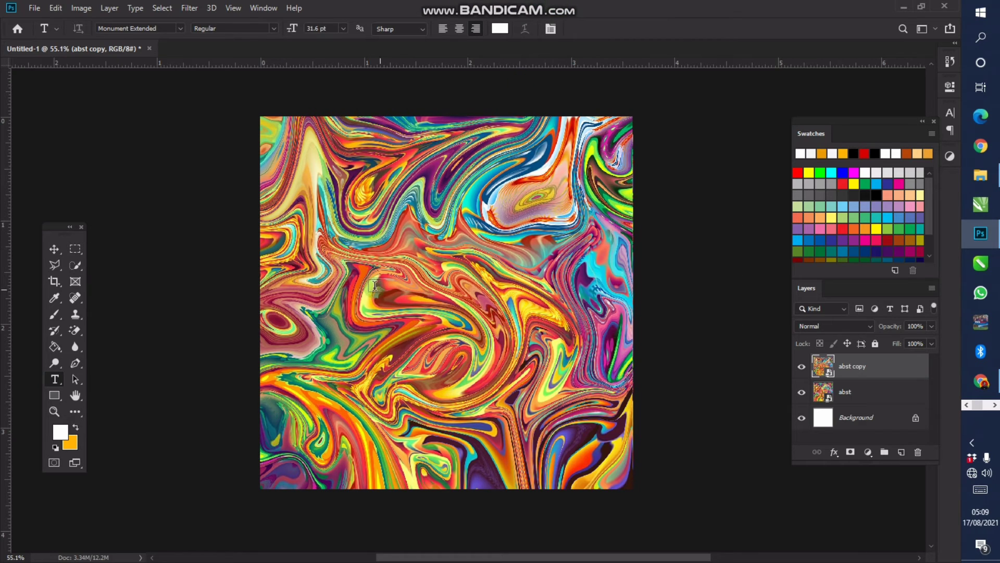
pyautogui.click(389, 281)
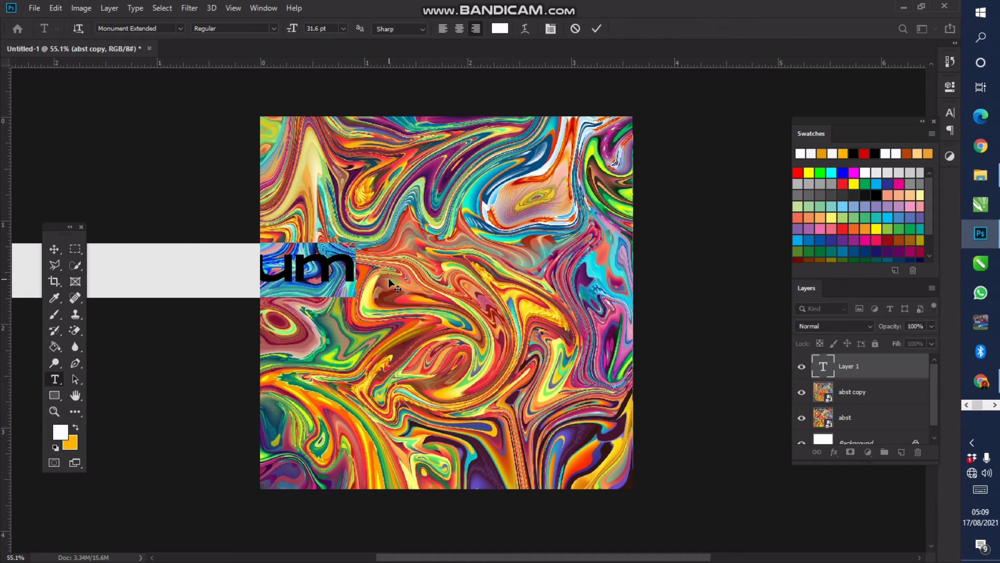
pyautogui.write('Li')
pyautogui.write('qui')
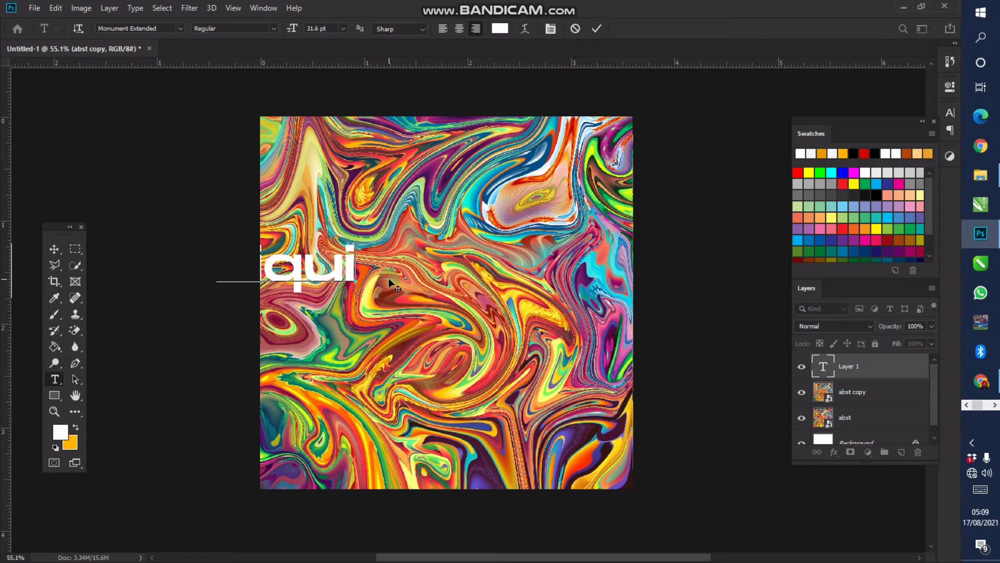
pyautogui.write('fy')
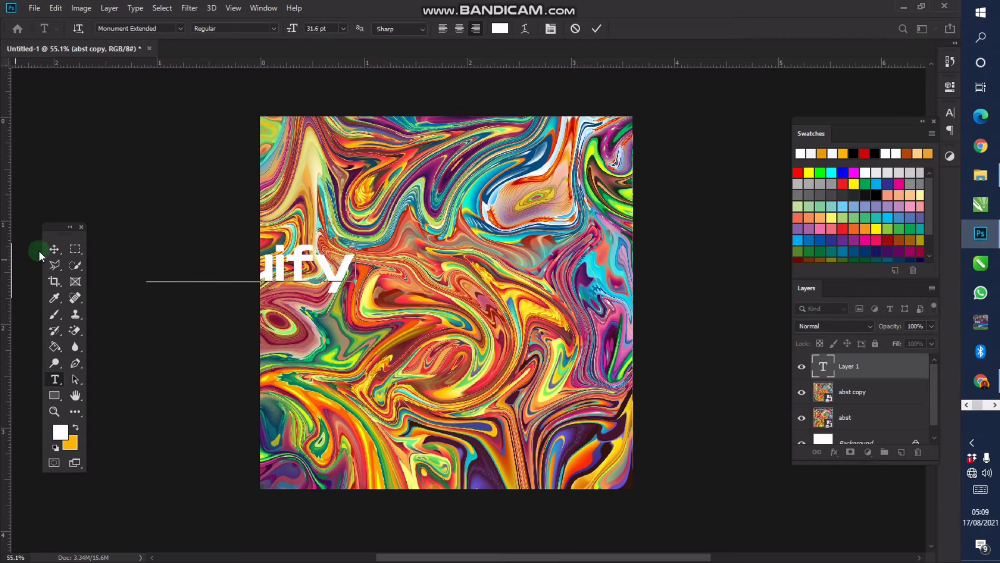
pyautogui.click(55, 249)
pyautogui.moveTo(301, 185); pyautogui.dragTo(493, 216)
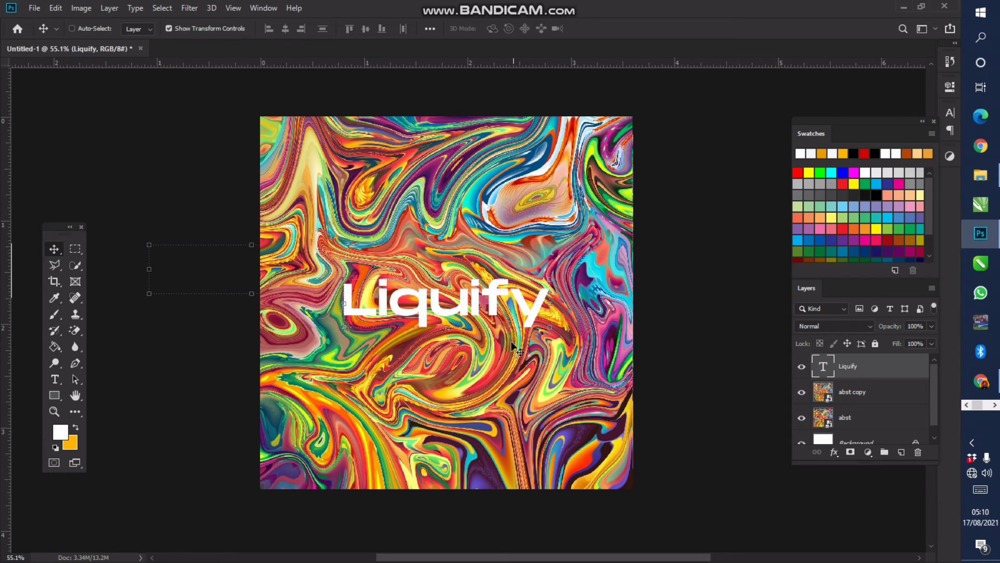
# Step: Select abst copy, dismiss the Layer Style dialog, and turn off the Liquify text layer's eye icon
pyautogui.click(875, 392)
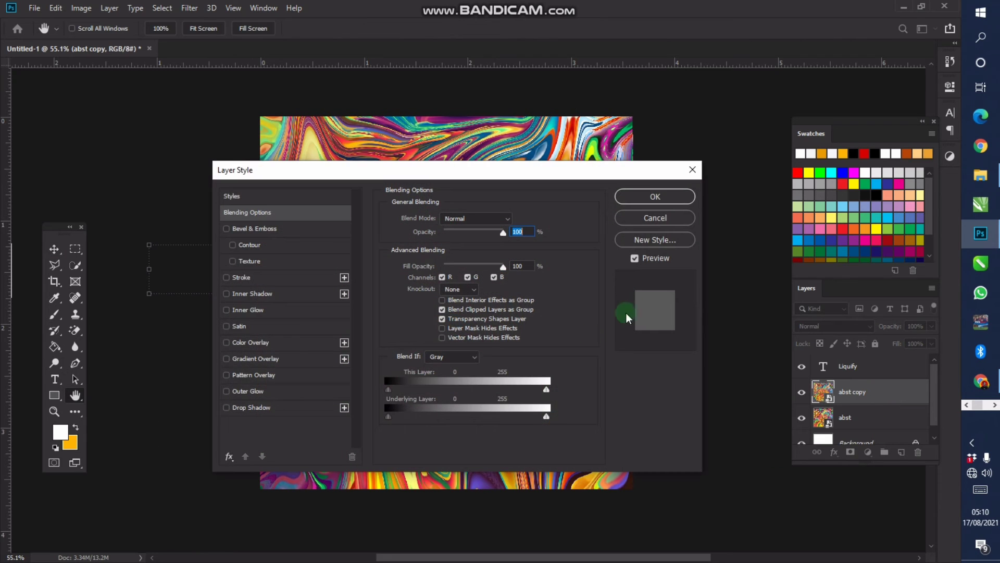
pyautogui.click(645, 218)
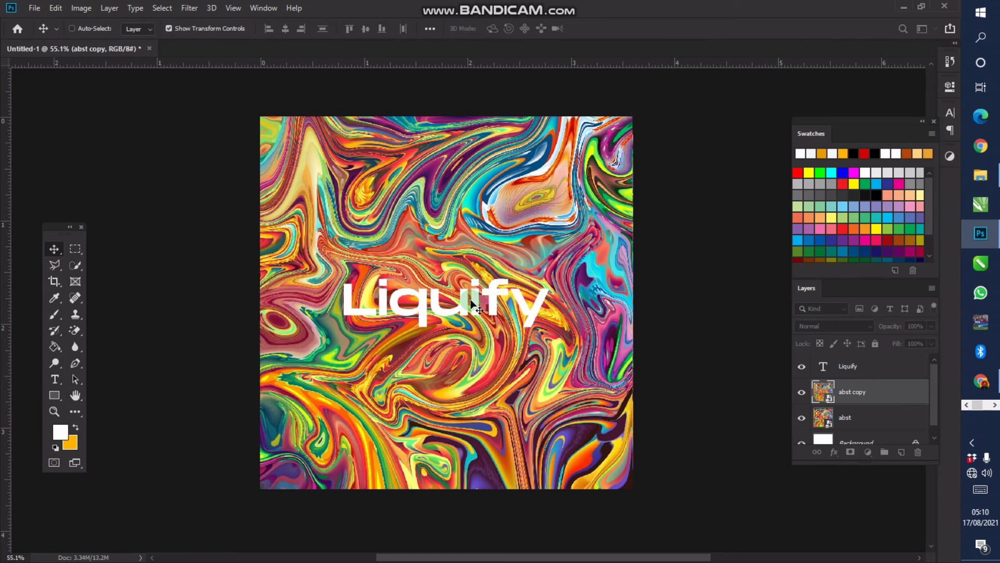
pyautogui.click(803, 367)
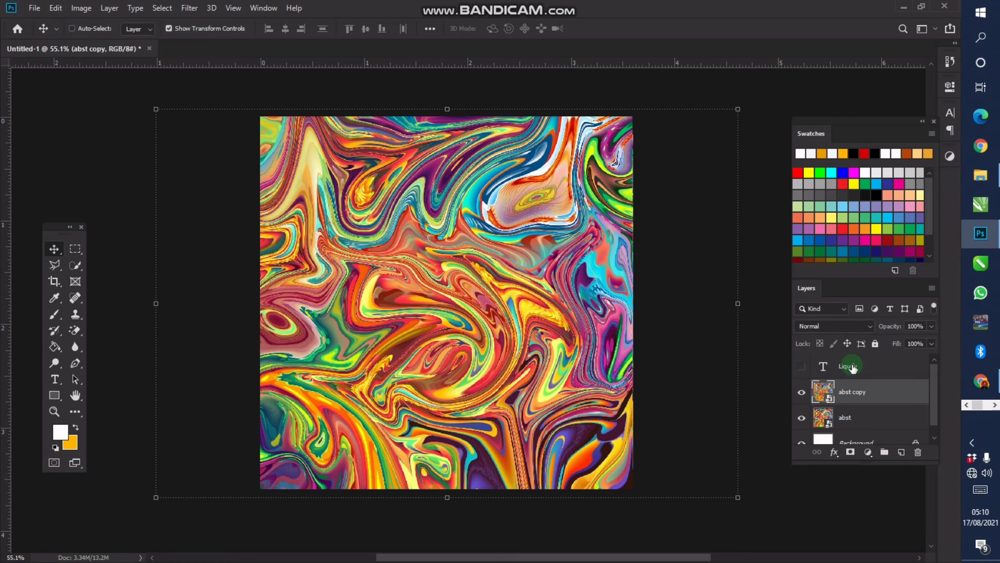
pyautogui.press('z')
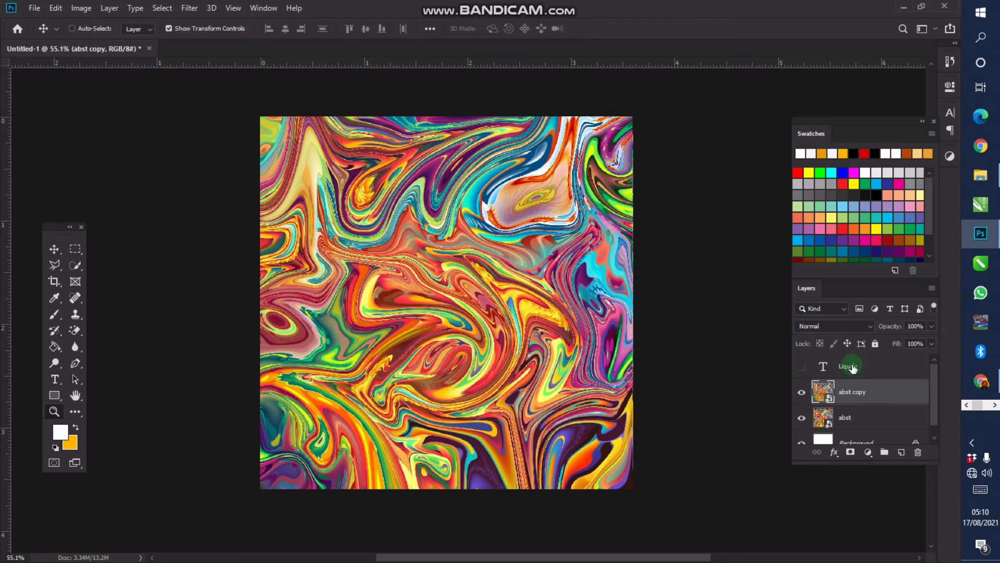
pyautogui.click(498, 335)
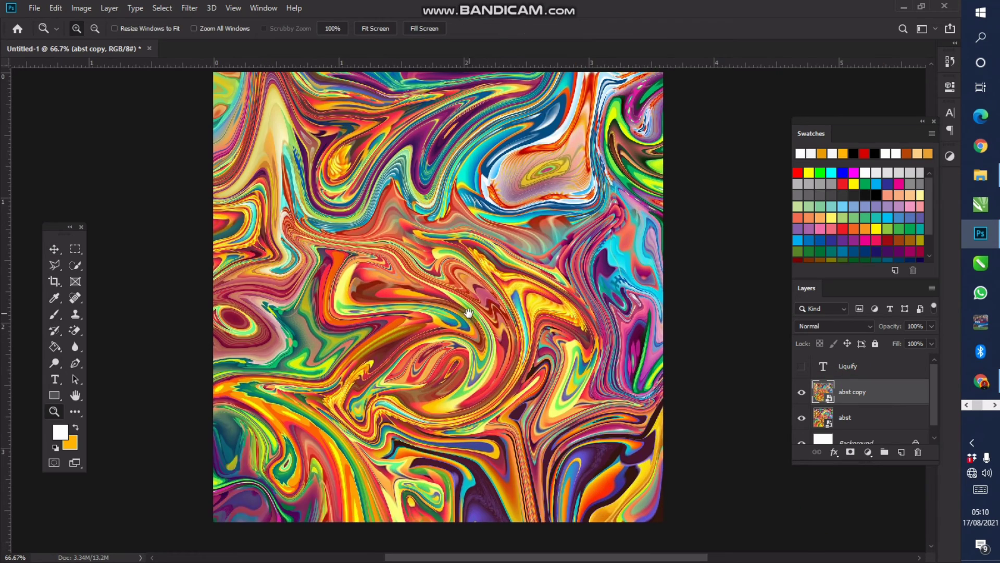
pyautogui.click(471, 276)
pyautogui.moveTo(554, 291); pyautogui.dragTo(458, 349)
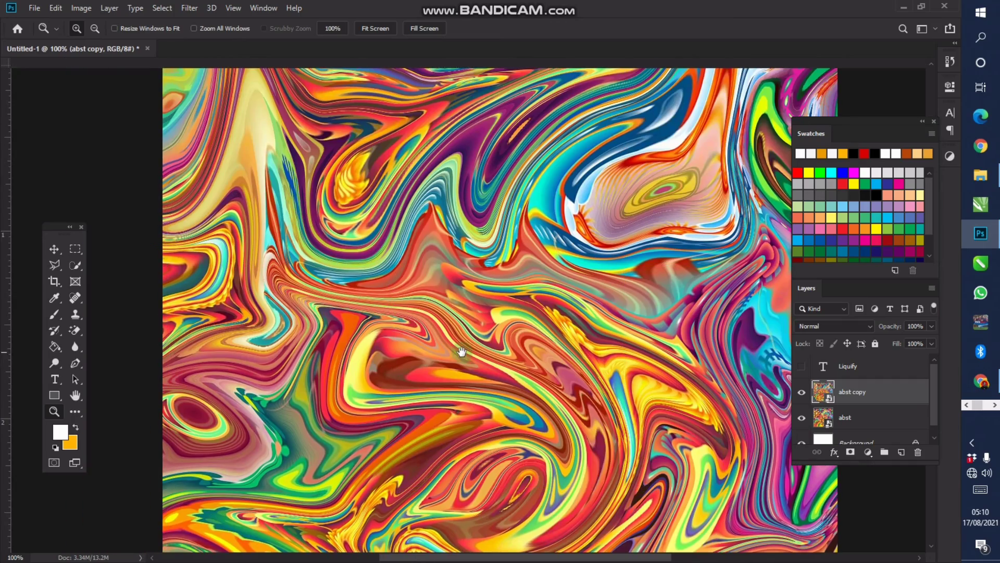
pyautogui.click(492, 377)
pyautogui.moveTo(492, 377); pyautogui.dragTo(199, 233)
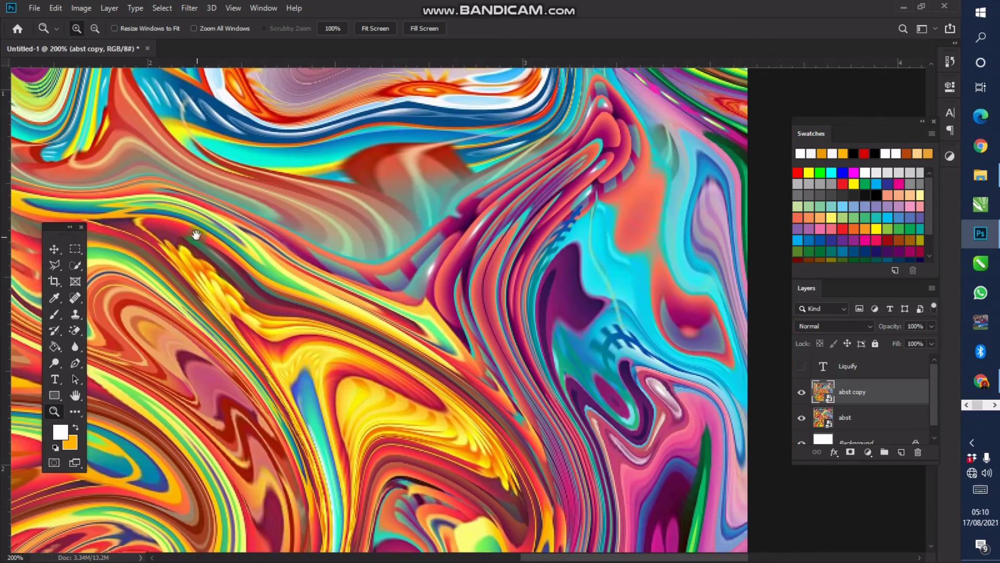
pyautogui.rightClick(357, 215)
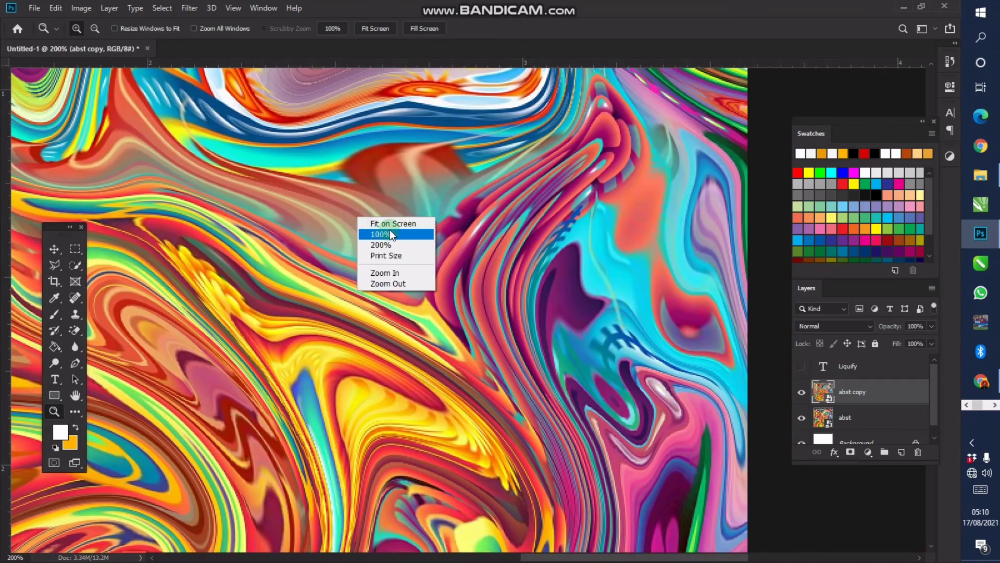
pyautogui.click(393, 224)
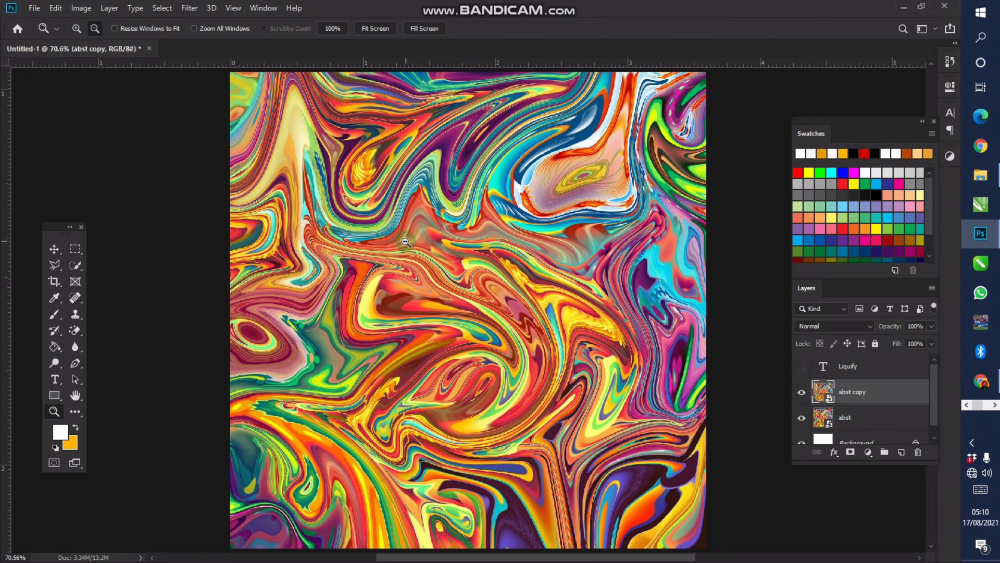
pyautogui.keyDown('alt'); pyautogui.click(452, 286); pyautogui.keyUp('alt')
pyautogui.keyDown('alt'); pyautogui.click(453, 286); pyautogui.keyUp('alt')
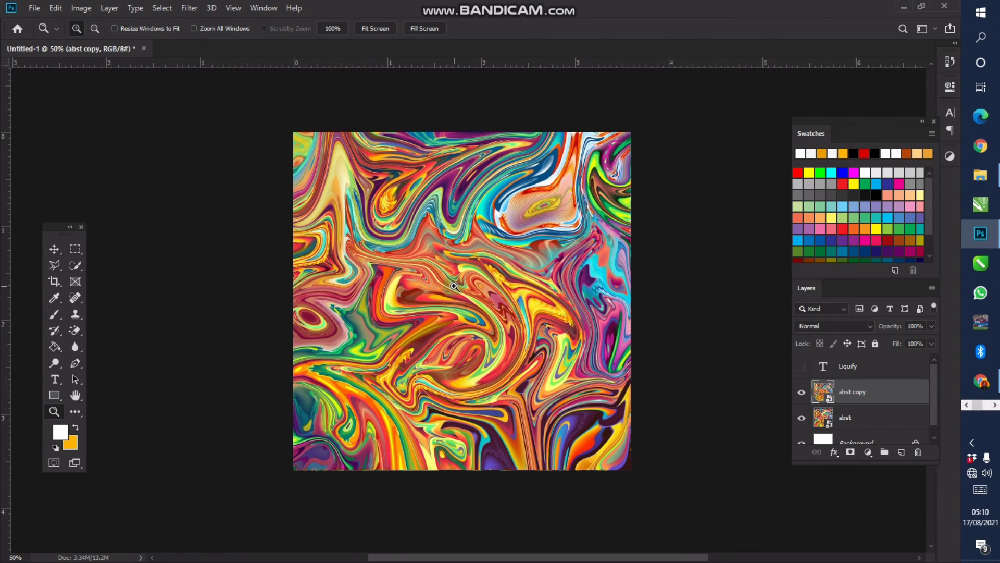